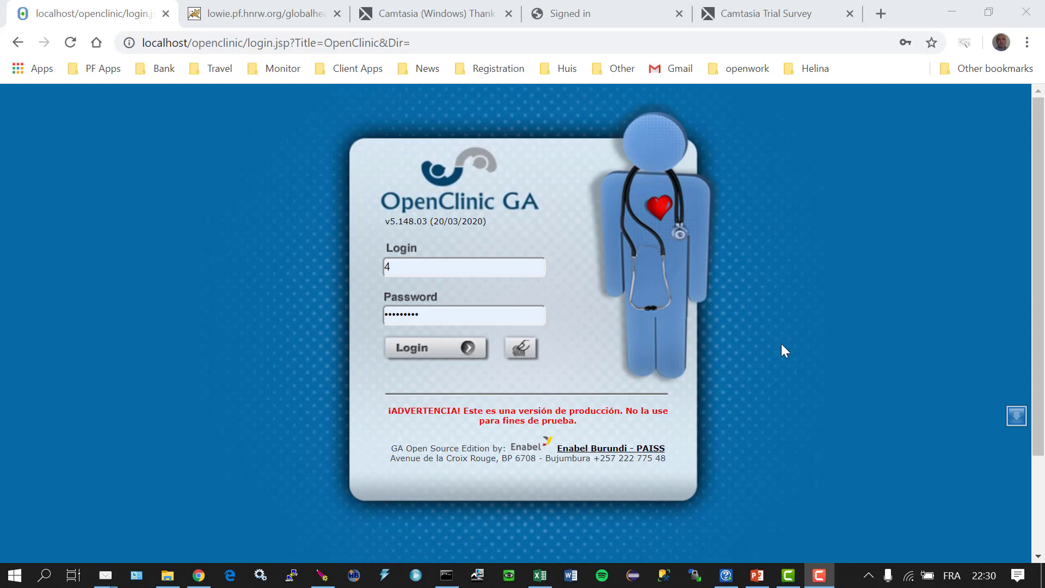
# - Log in with the prefilled credentials and open the agenda application
pyautogui.click(441, 351)
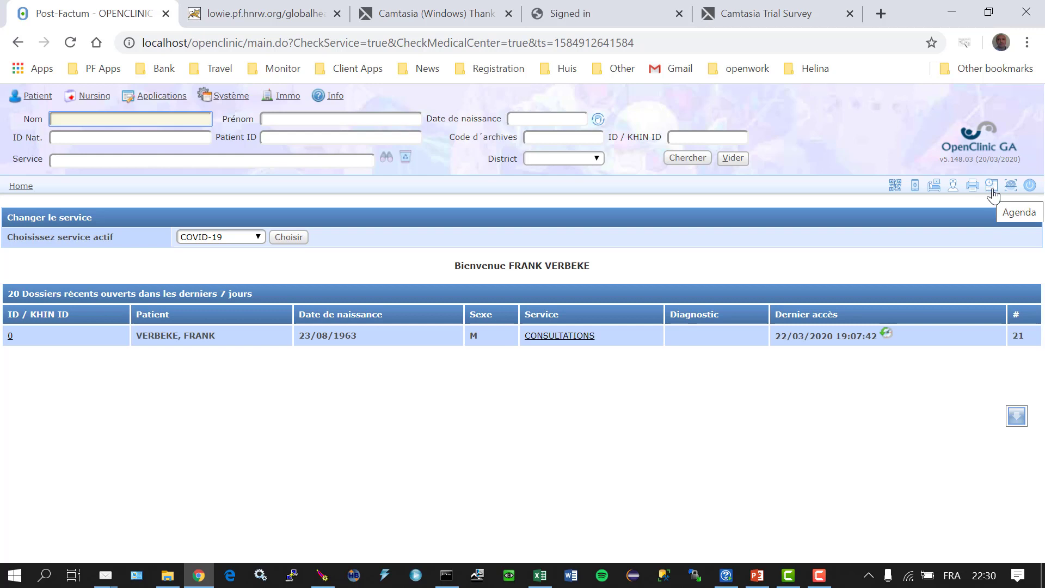
pyautogui.click(167, 101)
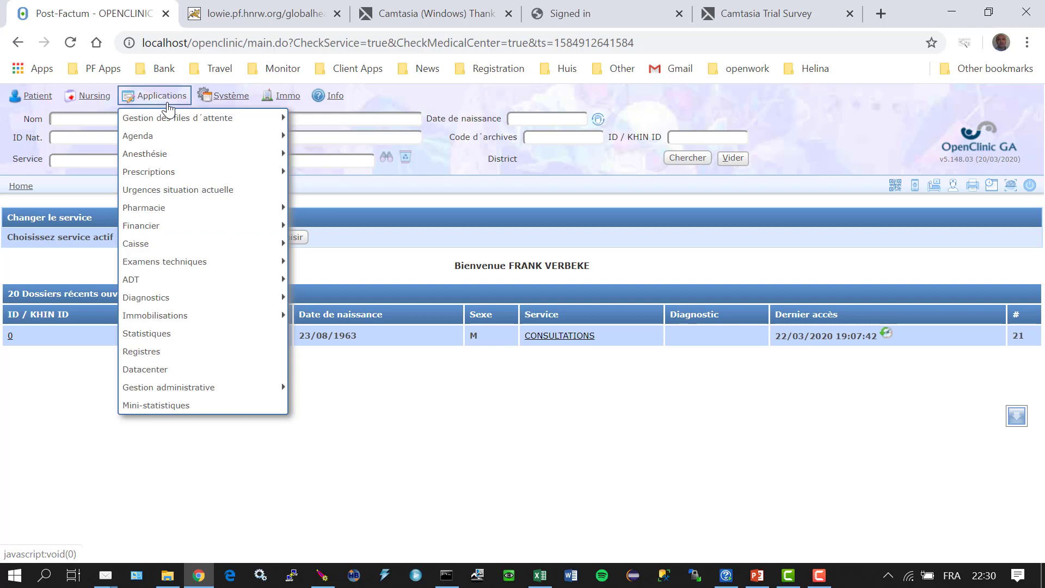
pyautogui.moveTo(160, 139)
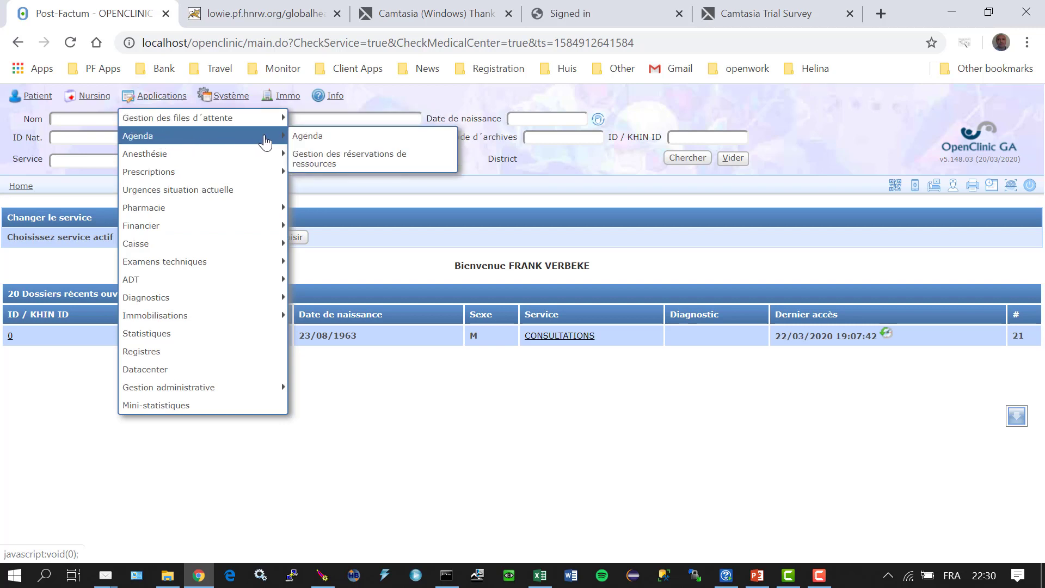
pyautogui.click(320, 137)
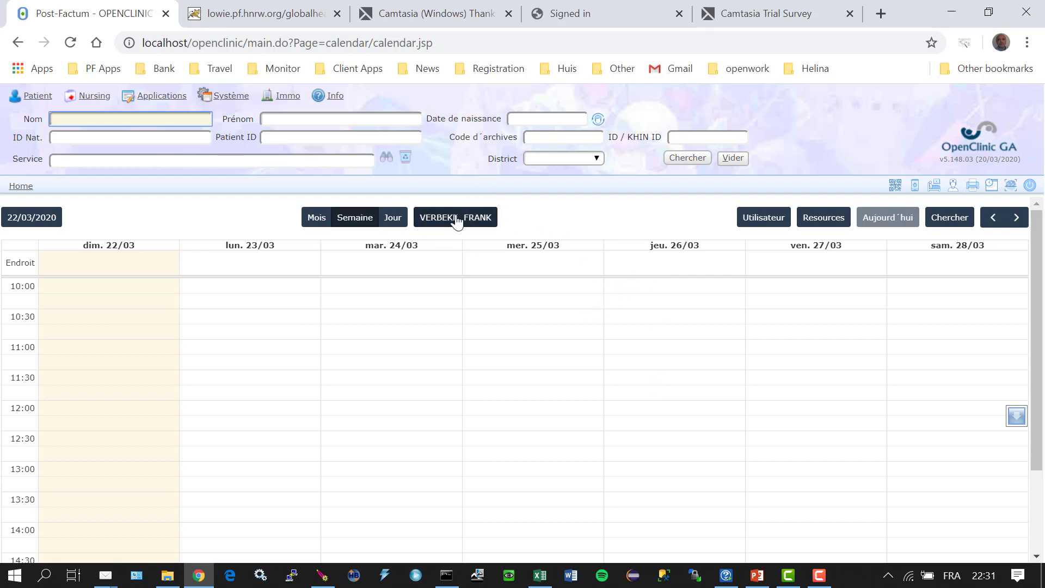
# - Create an appointment on Wednesday 25/03/2020 from 11:00 to 11:15 with the comment "Video tutoriel" and save it
pyautogui.click(475, 224)
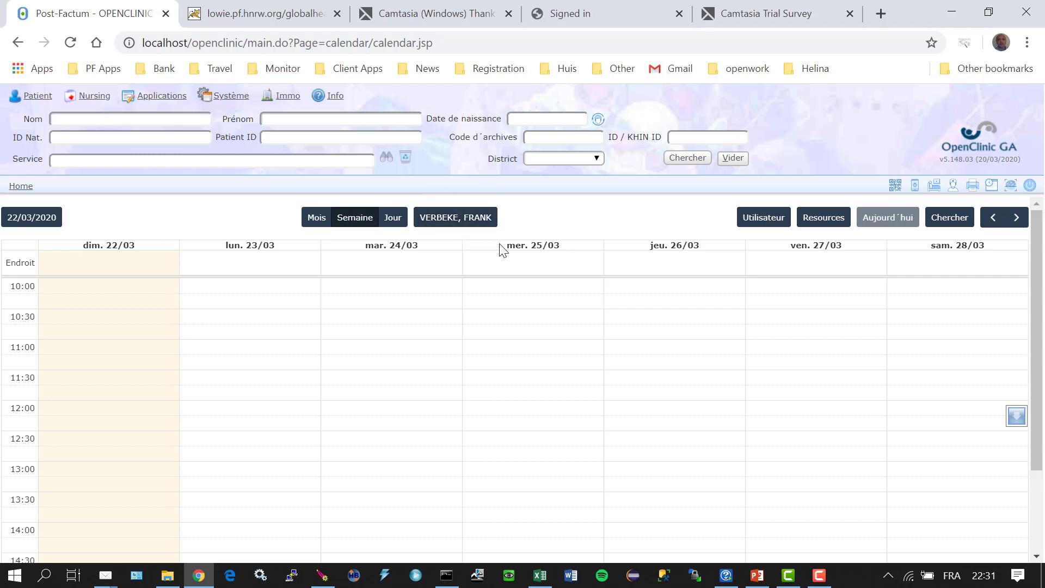
pyautogui.click(459, 224)
pyautogui.click(524, 349)
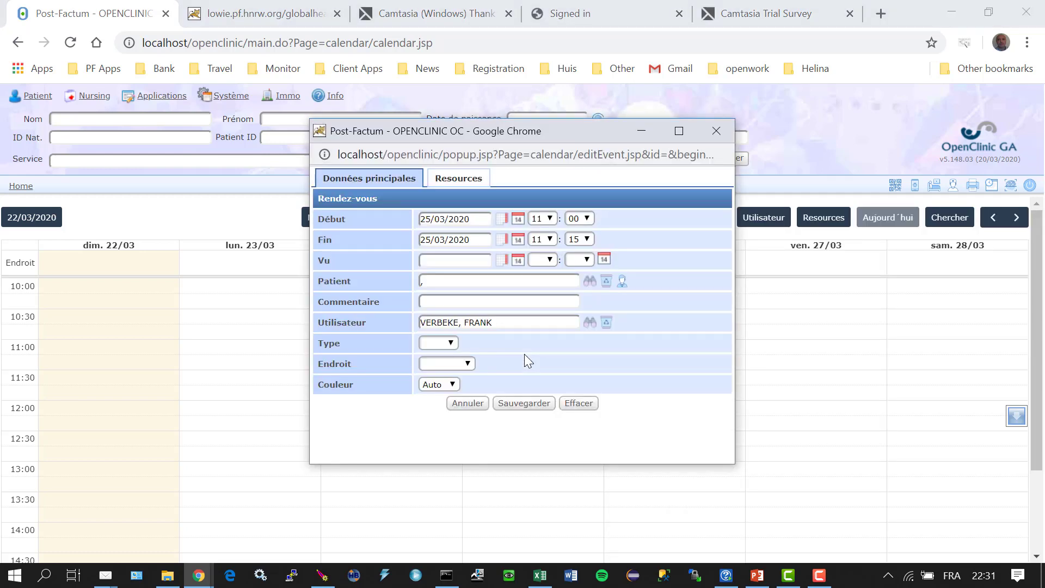
pyautogui.click(450, 302)
pyautogui.write('Video')
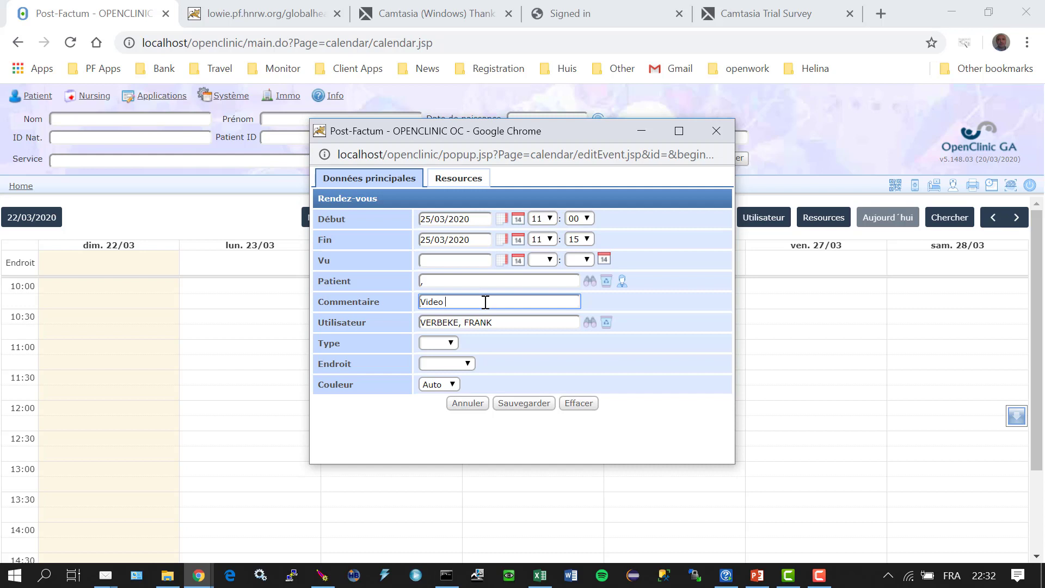
pyautogui.write(' tutoriel')
pyautogui.click(537, 404)
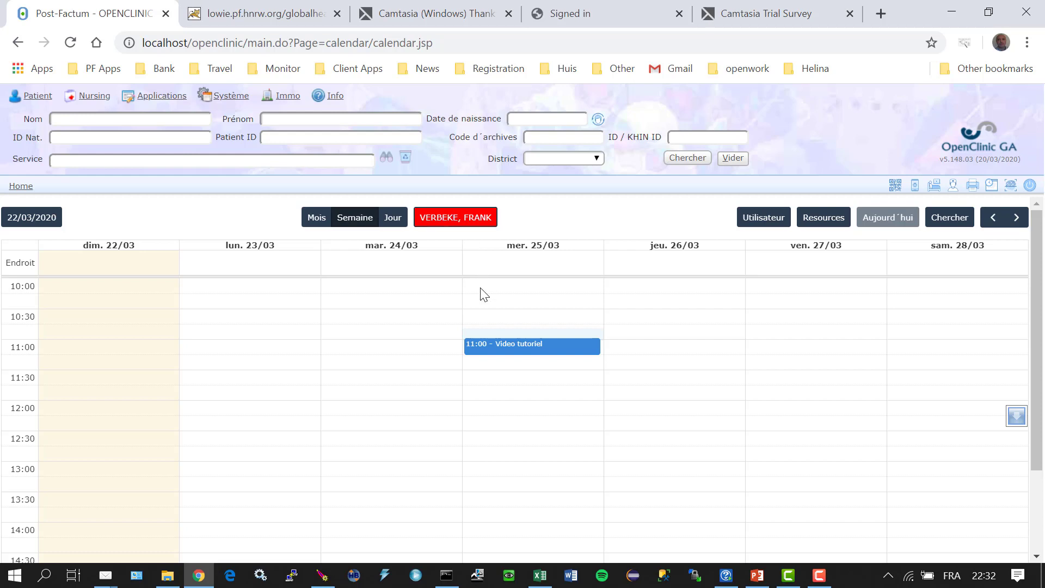
# - Start a new appointment on 25/03/2020 at 11:30 and assign a patient found by searching the surname
pyautogui.click(511, 380)
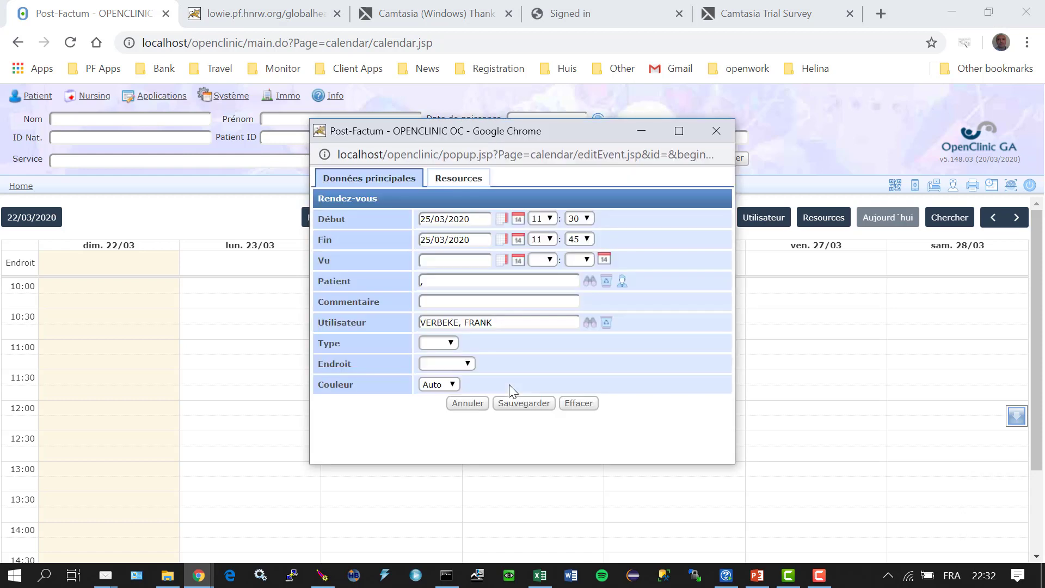
pyautogui.click(589, 281)
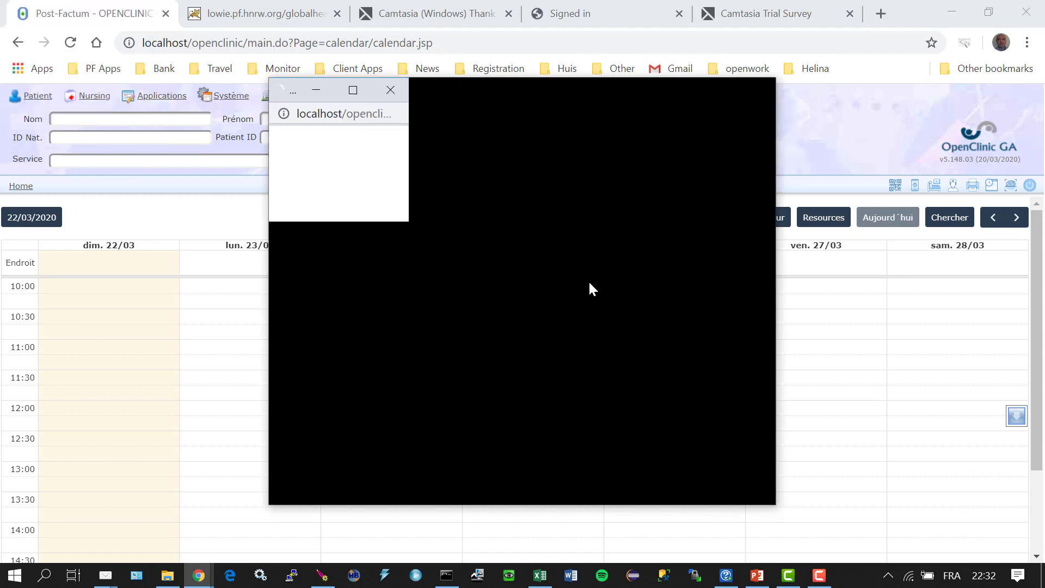
pyautogui.write('du')
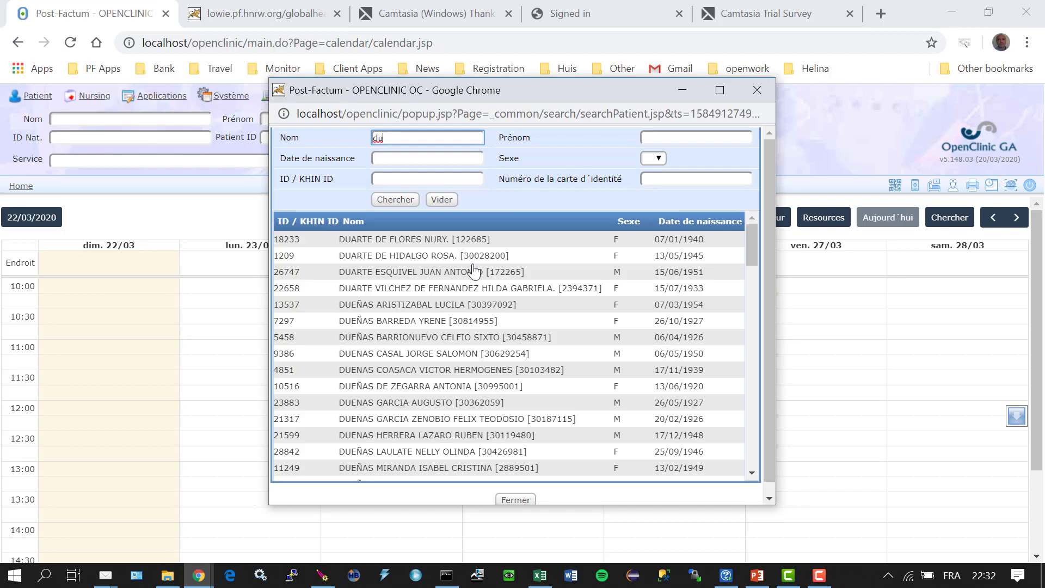
pyautogui.click(432, 321)
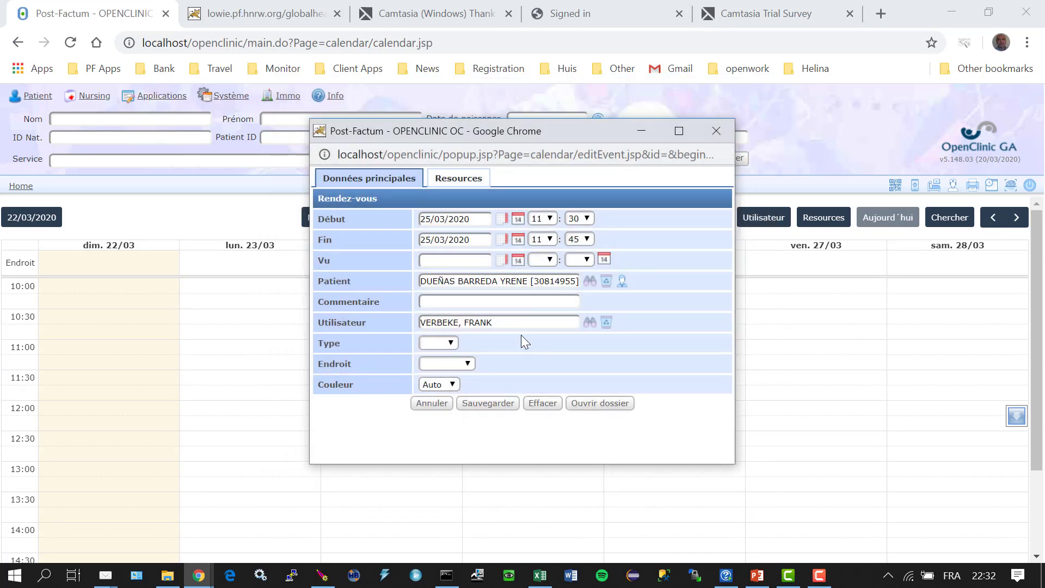
# - Set the location of the new patient appointment to Bruxelles and save the appointment
pyautogui.click(455, 347)
pyautogui.click(460, 347)
pyautogui.click(469, 363)
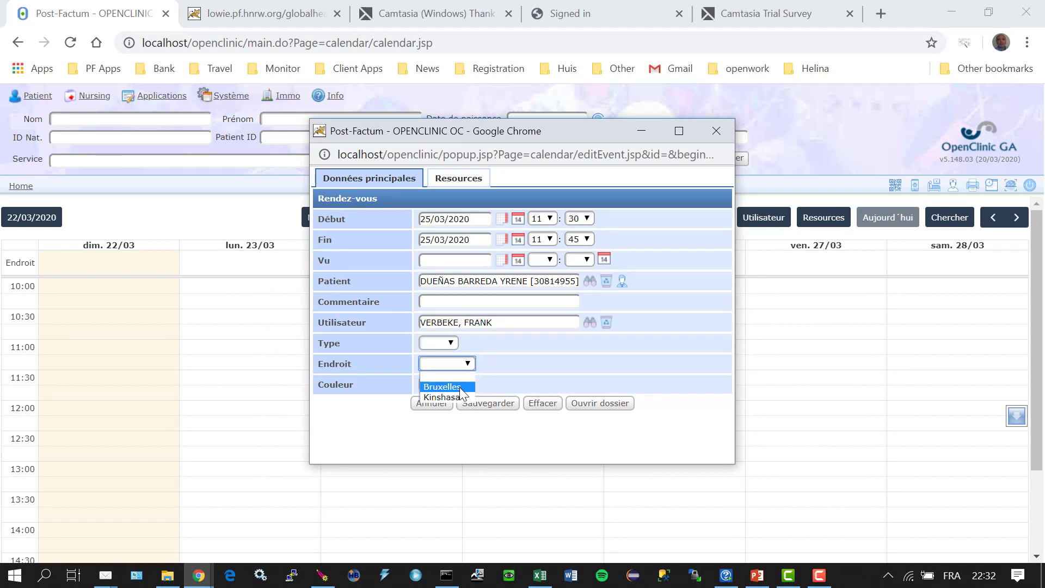
pyautogui.click(462, 386)
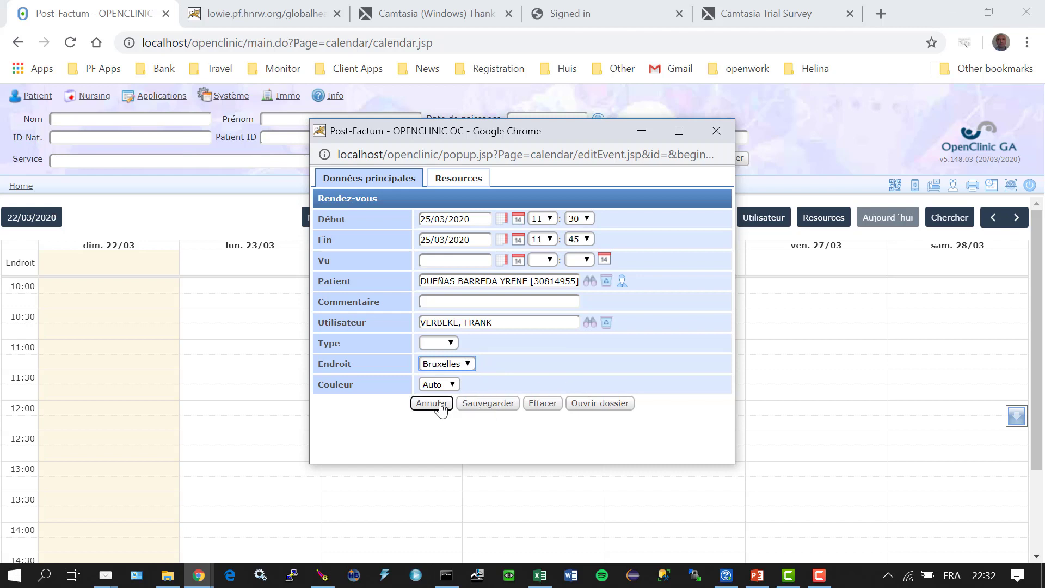
pyautogui.click(487, 405)
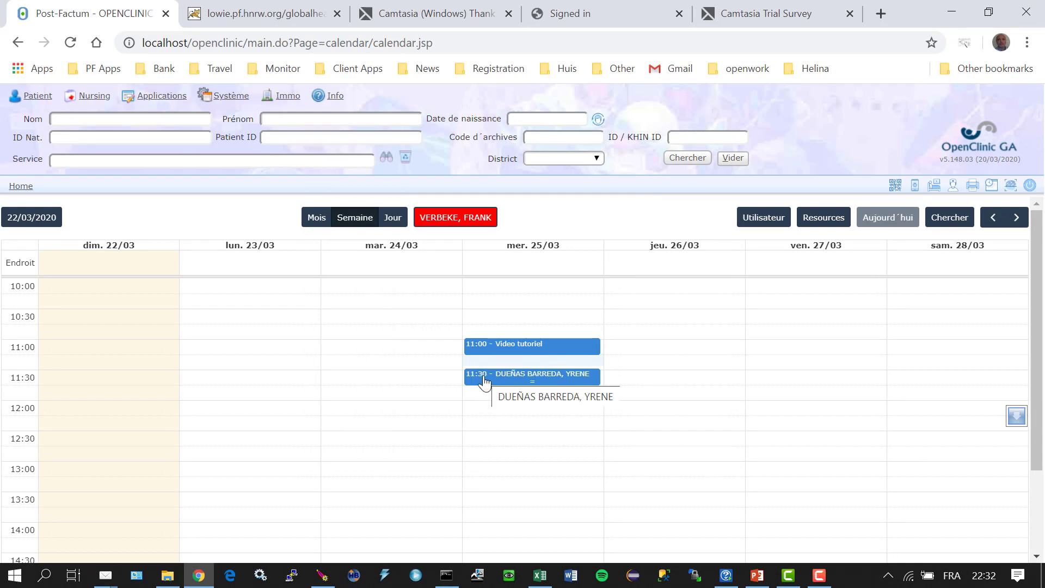
# - Move the patient's appointment from Wednesday to Monday 23/03 at 11:30, and from there to Sunday 22/03 at 11:00
pyautogui.moveTo(486, 384); pyautogui.dragTo(296, 367)
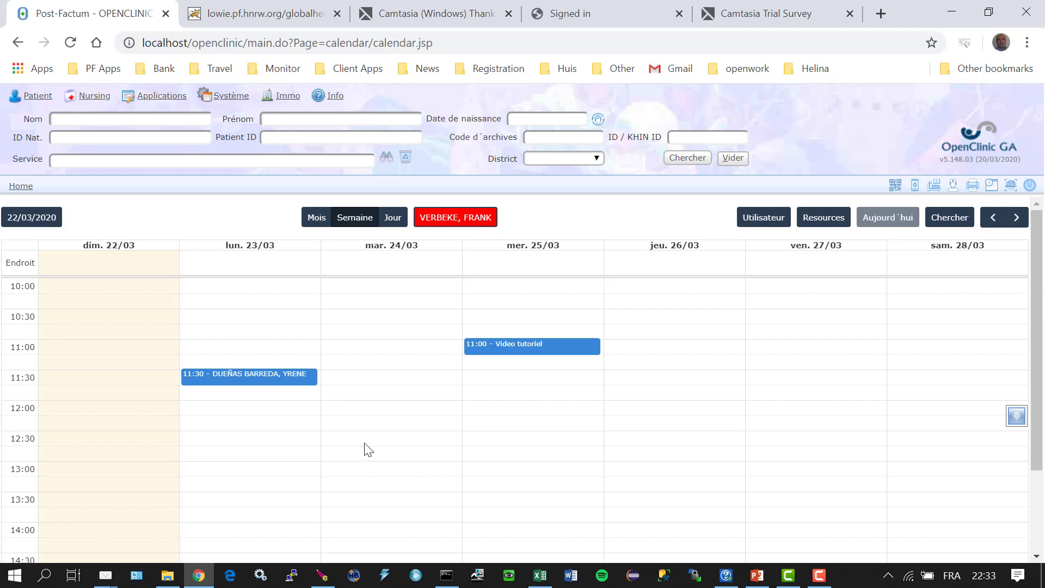
pyautogui.moveTo(267, 381); pyautogui.dragTo(143, 342)
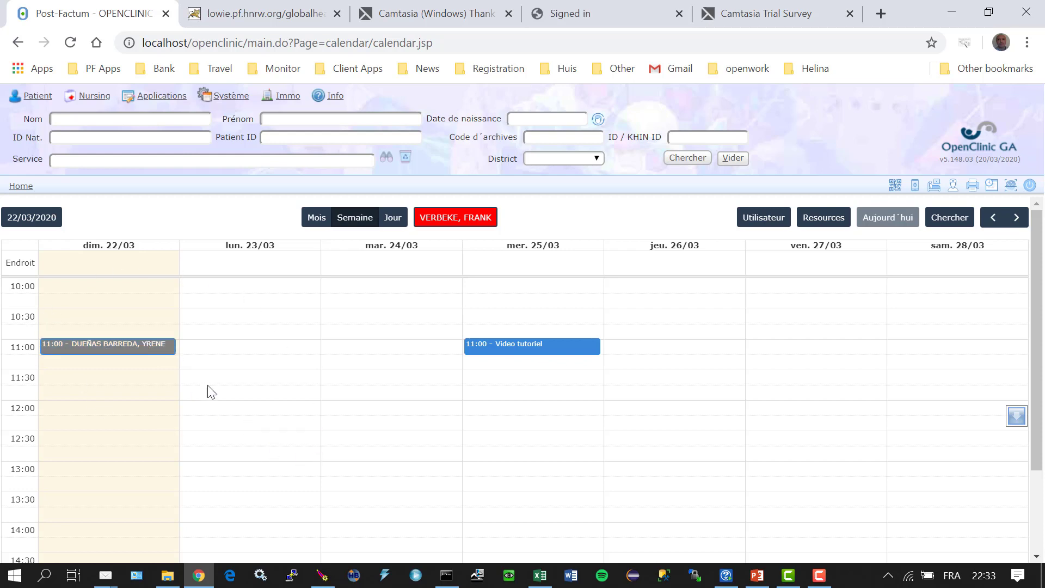
# - Record the patient of the Sunday 11:00 appointment as seen on 22/03/2020 at 11:02 and save the change
pyautogui.moveTo(170, 353)
pyautogui.click(94, 349)
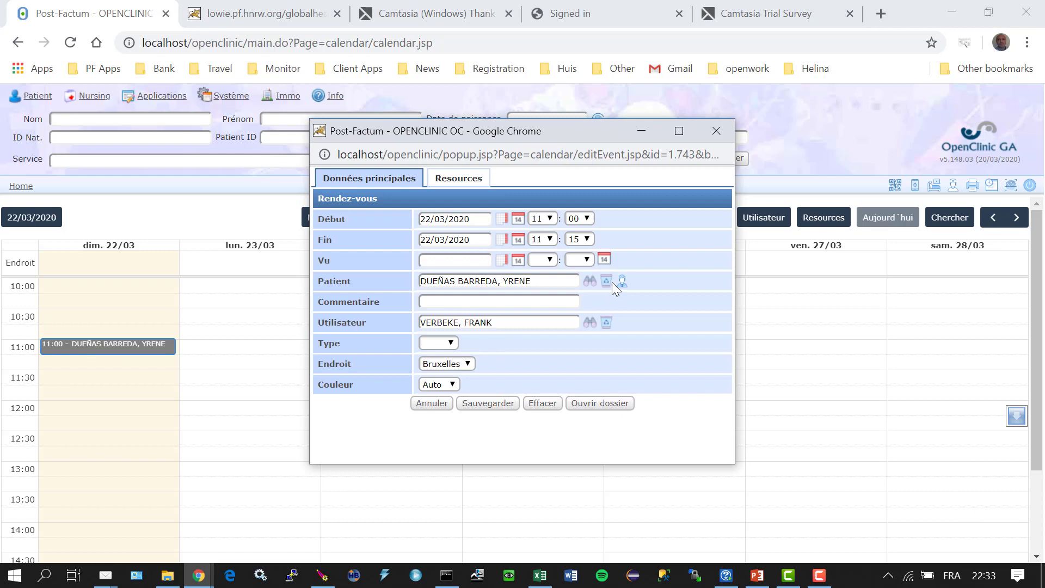
pyautogui.click(519, 260)
pyautogui.click(551, 260)
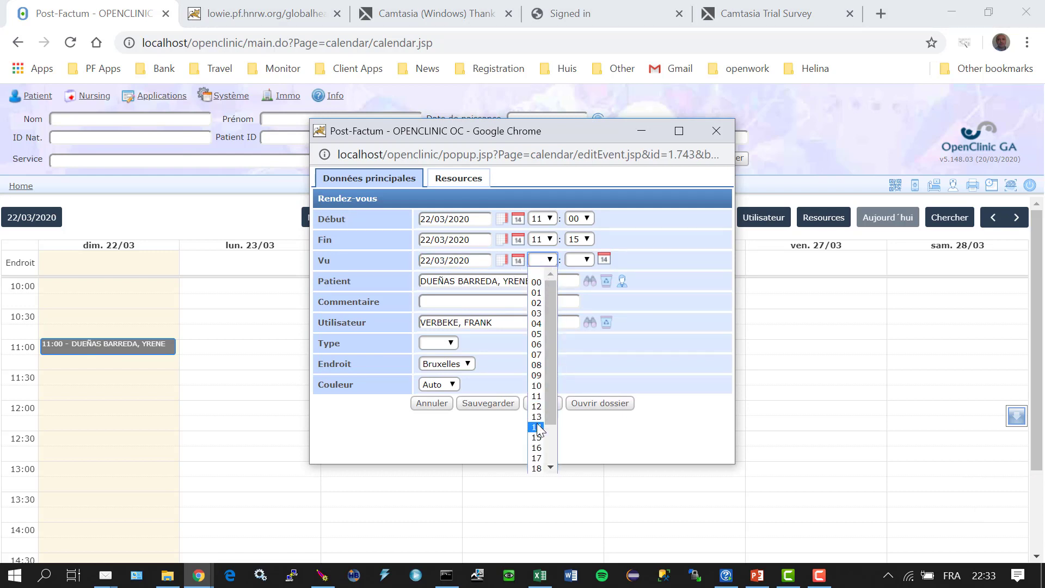
pyautogui.click(536, 395)
pyautogui.click(587, 260)
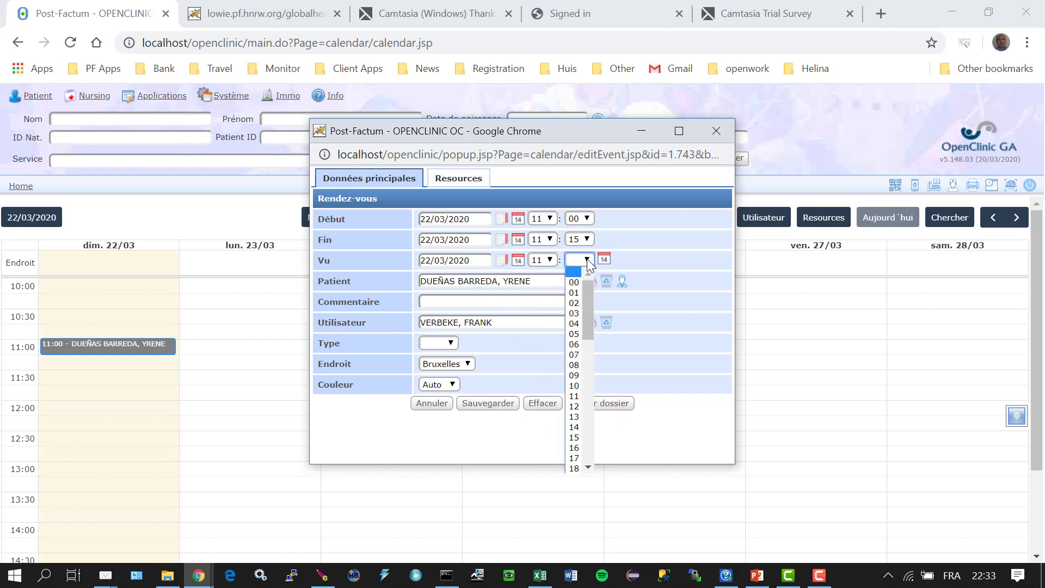
pyautogui.click(574, 303)
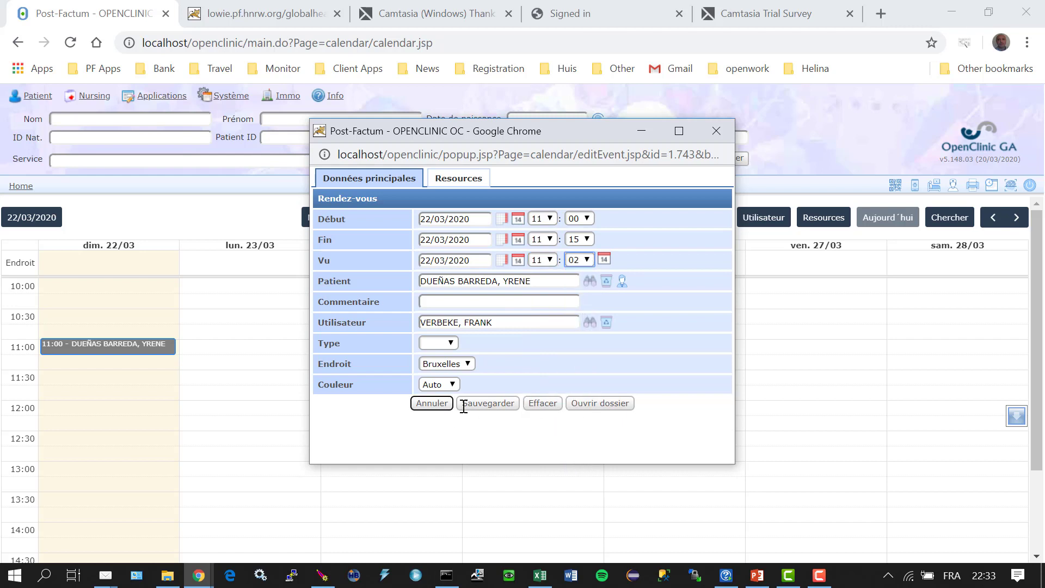
pyautogui.click(488, 403)
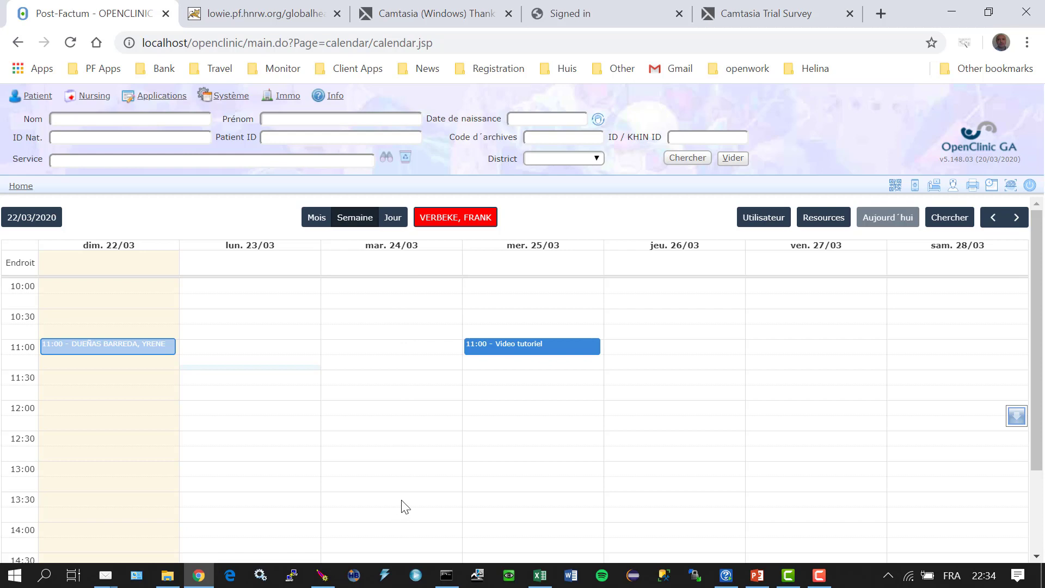
# - Open a day location entry for Tuesday 24/03/2020 and set its location to Bruxelles
pyautogui.click(404, 266)
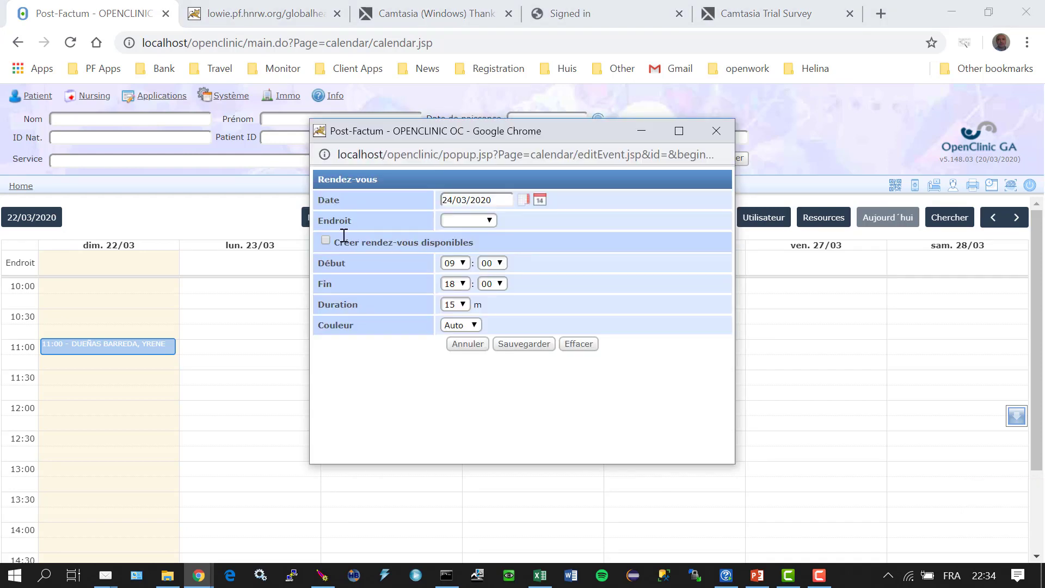
pyautogui.click(489, 220)
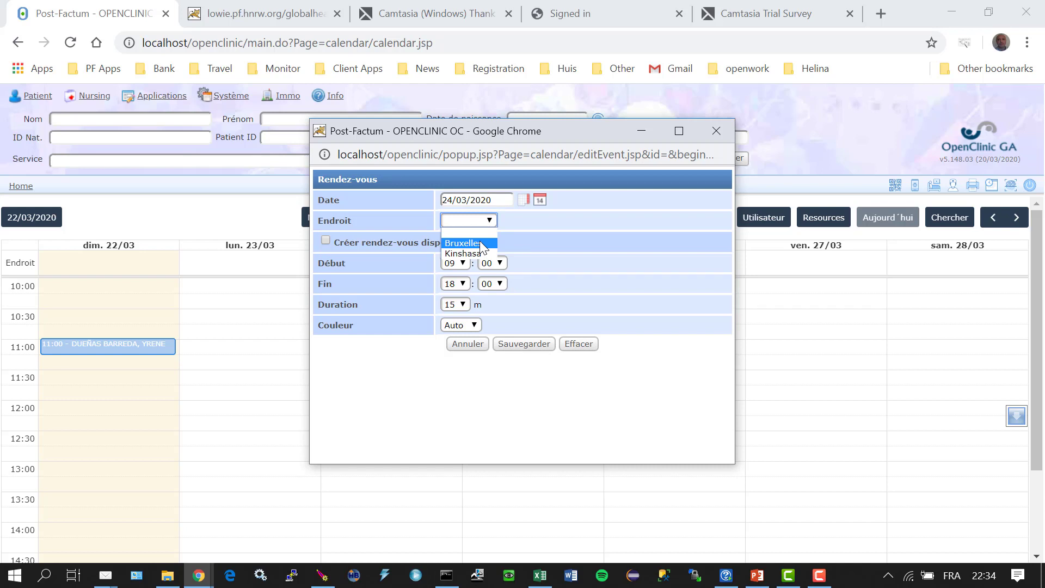
pyautogui.click(481, 244)
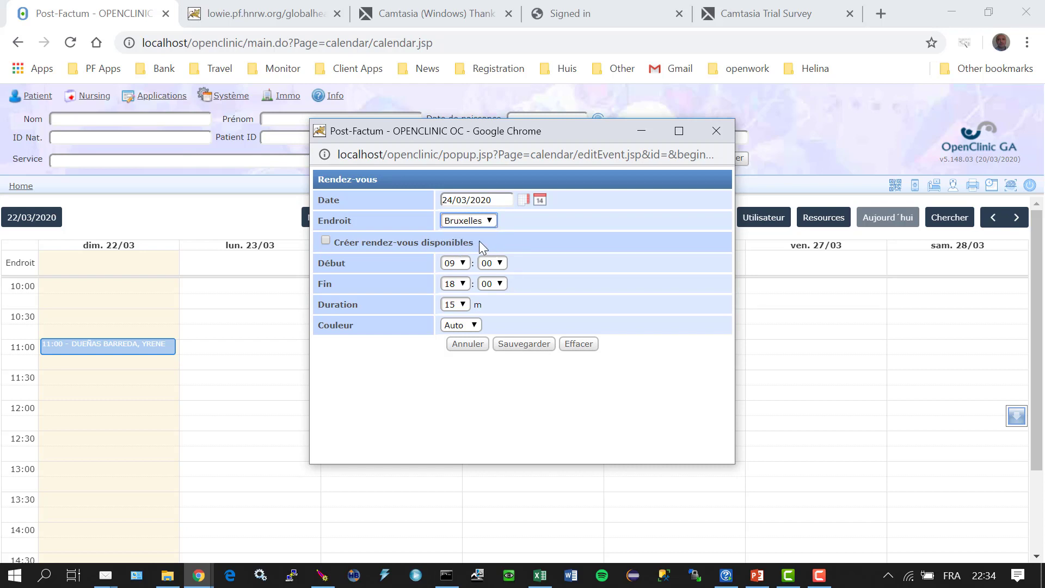
pyautogui.click(532, 217)
# - Set the location entry's period from 11:00 to 14:00, enable creation of available appointments, and save it
pyautogui.click(461, 263)
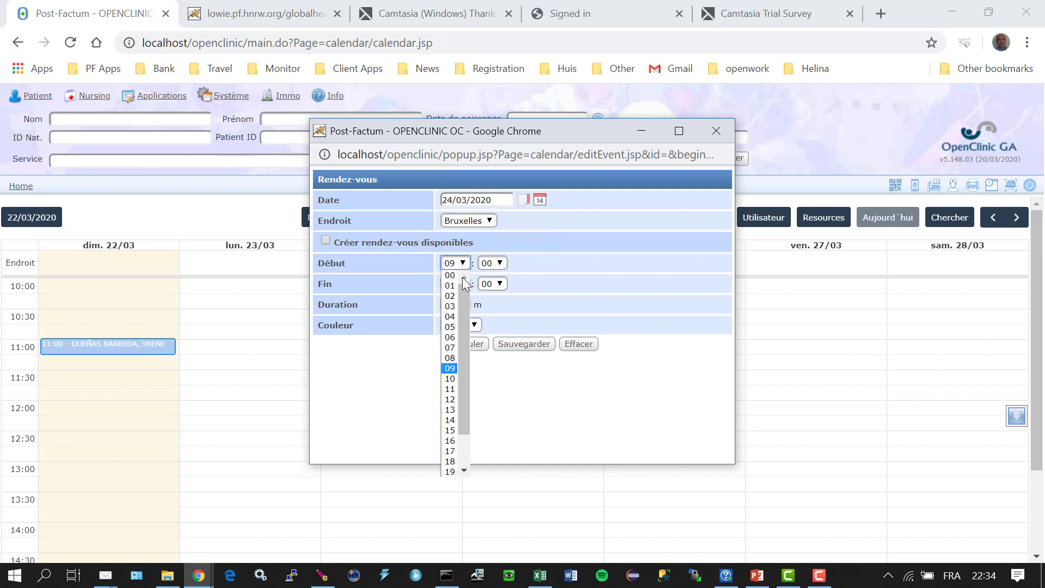
pyautogui.click(452, 389)
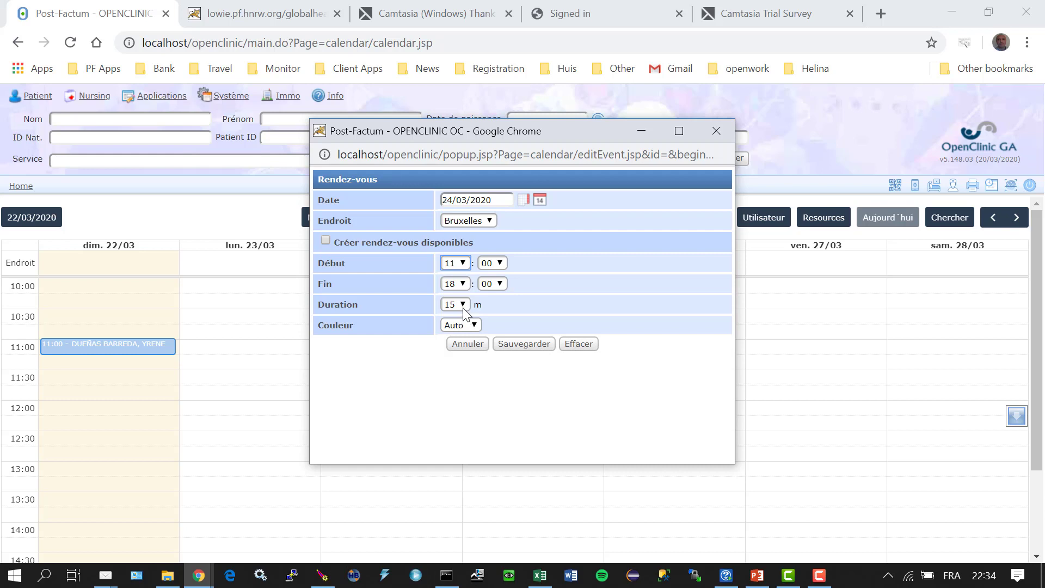
pyautogui.click(461, 283)
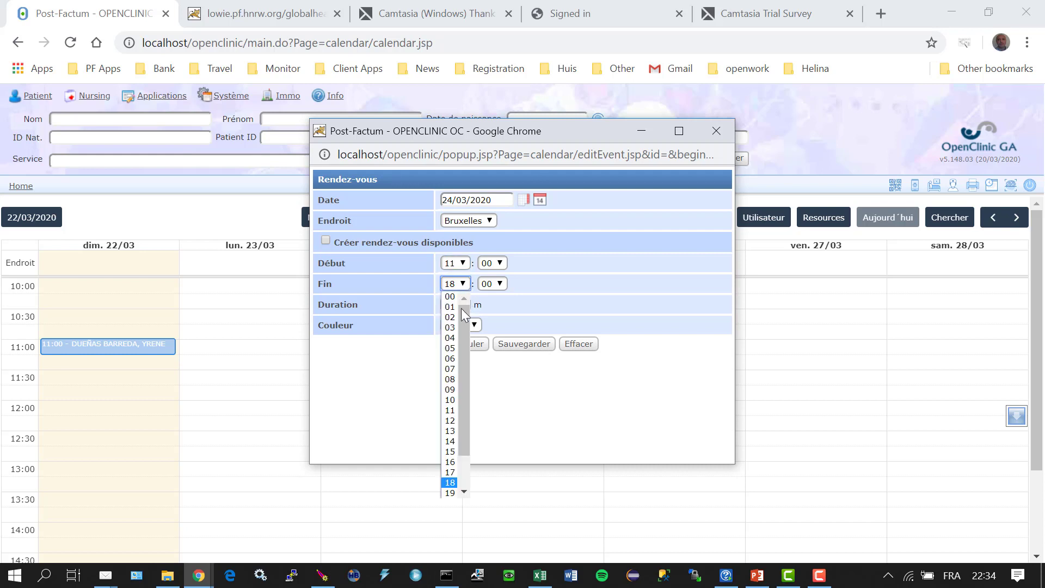
pyautogui.click(450, 451)
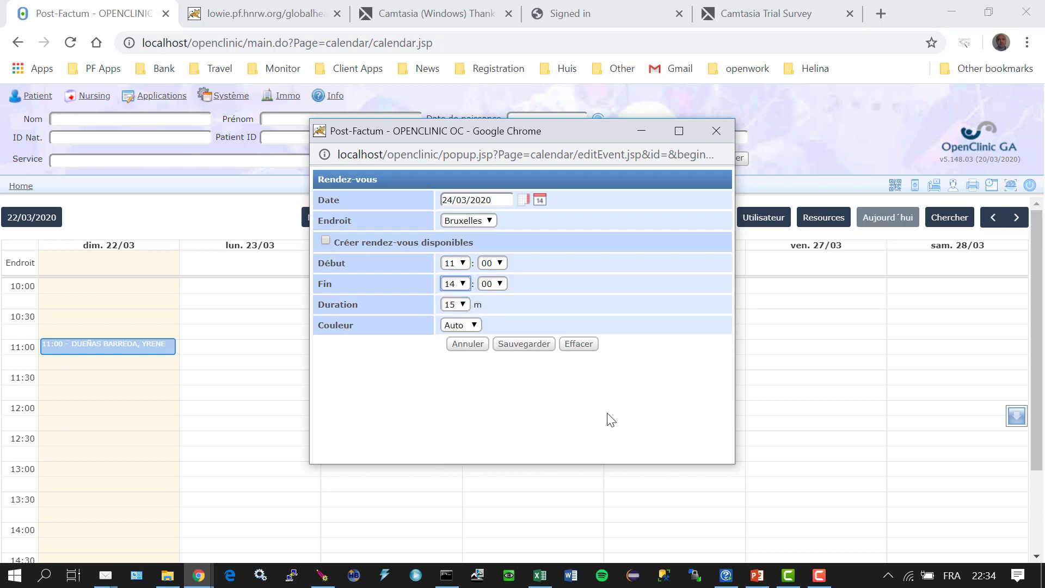
pyautogui.click(326, 240)
pyautogui.click(525, 345)
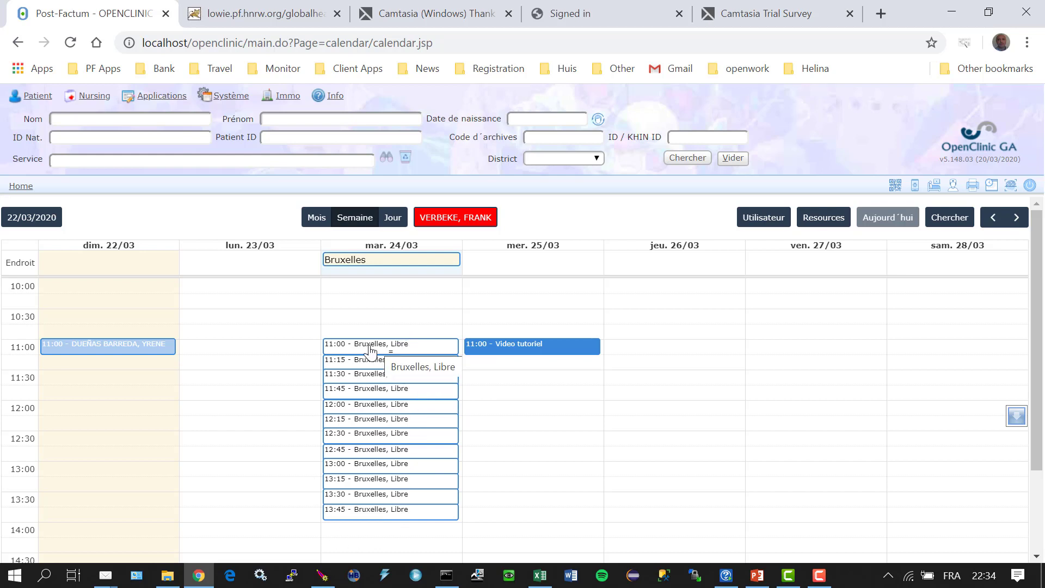
# - Assign a patient found by surname to the free 12:15 slot on Tuesday 24/03/2020 and save the appointment
pyautogui.click(406, 420)
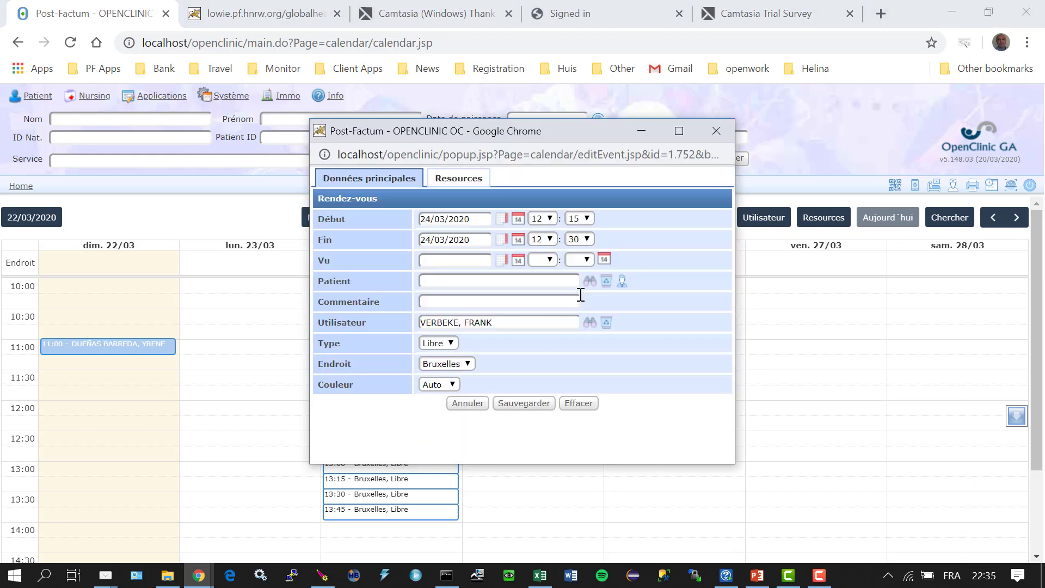
pyautogui.click(591, 284)
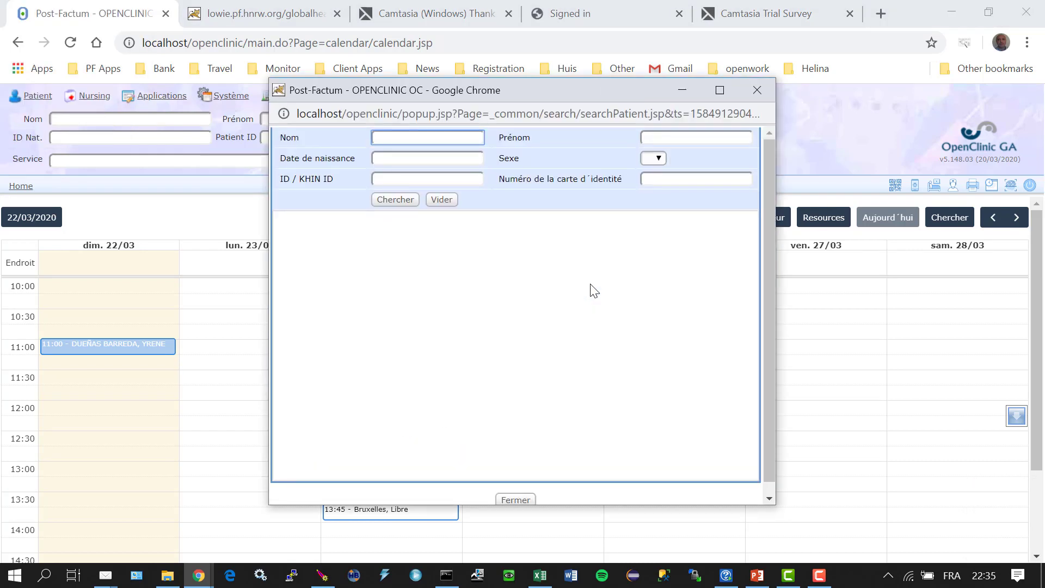
pyautogui.write('du')
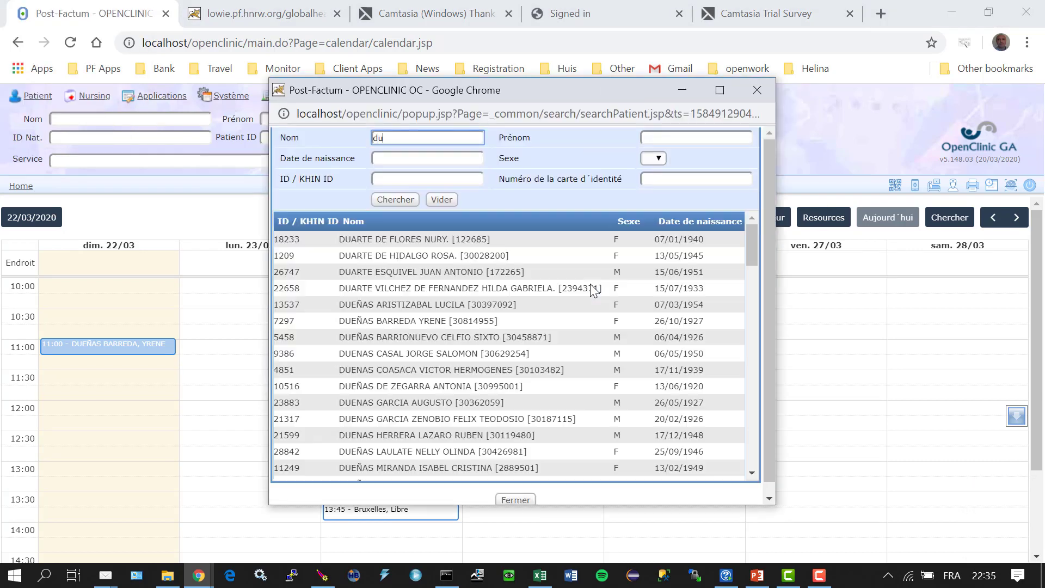
pyautogui.click(472, 434)
pyautogui.click(487, 403)
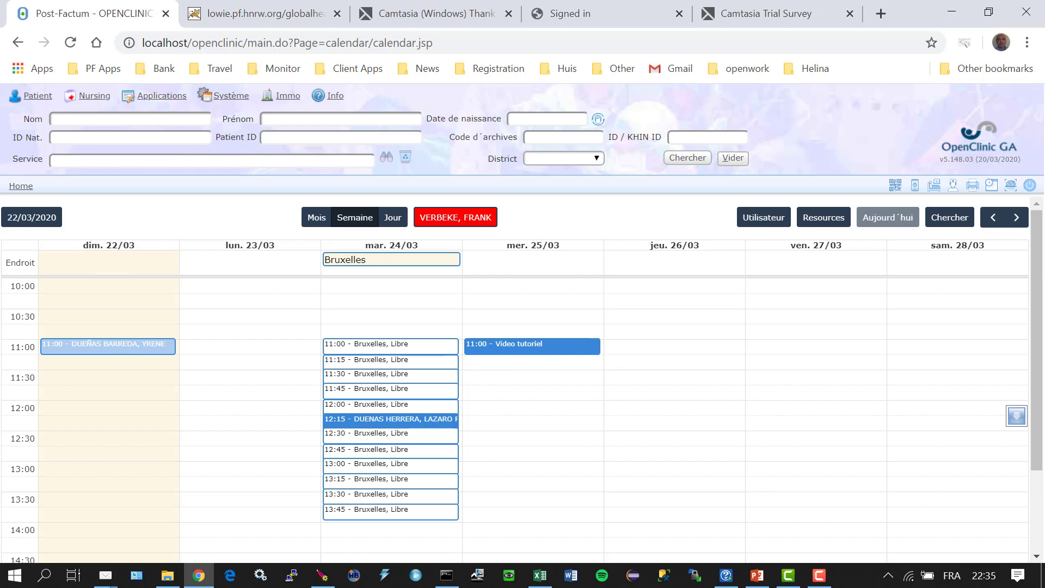
# - Browse the week calendar back to the week of 08/03, forward to the week of 05/04, and return to the current week
pyautogui.click(995, 224)
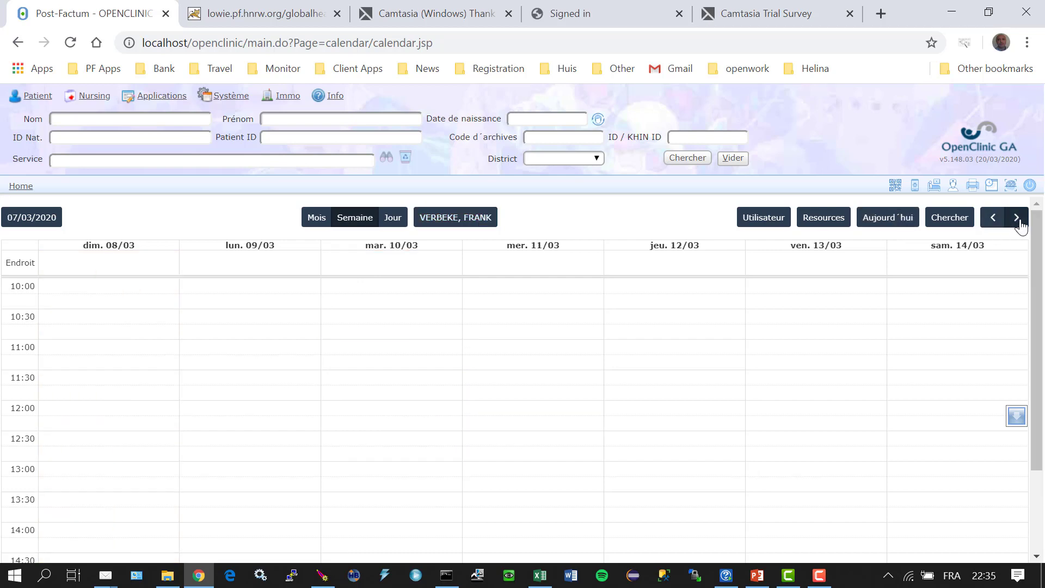
pyautogui.click(1017, 221)
pyautogui.click(1016, 219)
pyautogui.click(1017, 219)
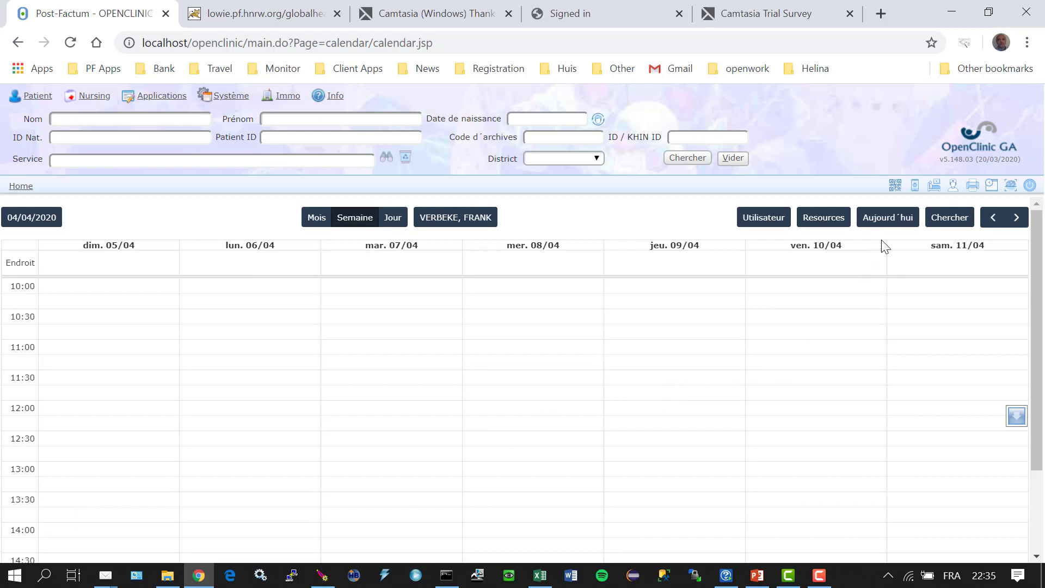
pyautogui.click(897, 220)
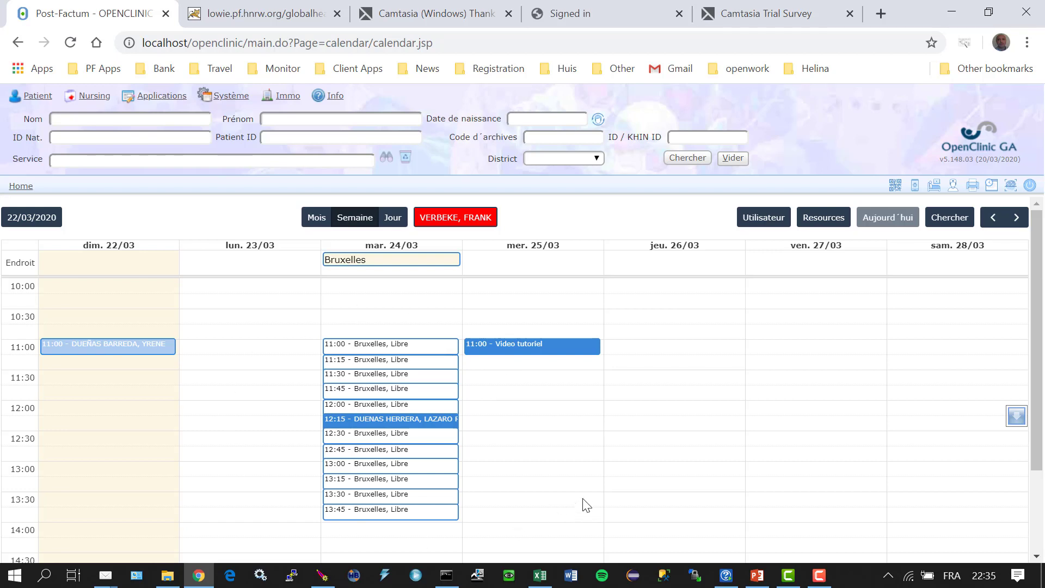
# - Open the patient's record from the Tuesday 24/03/2020 12:15 appointment, declining to register the appointment as completed
pyautogui.click(418, 425)
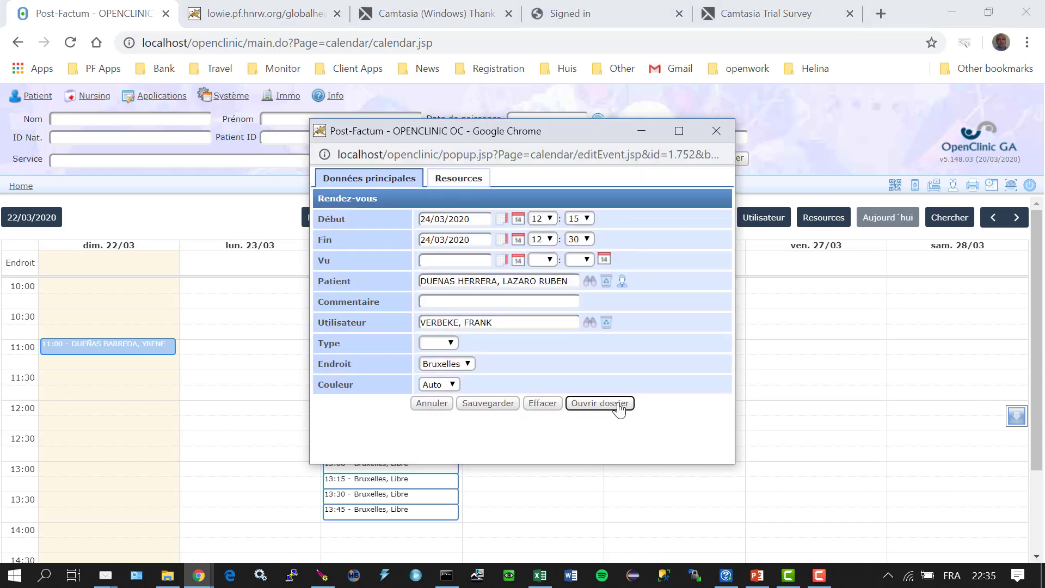
pyautogui.click(619, 408)
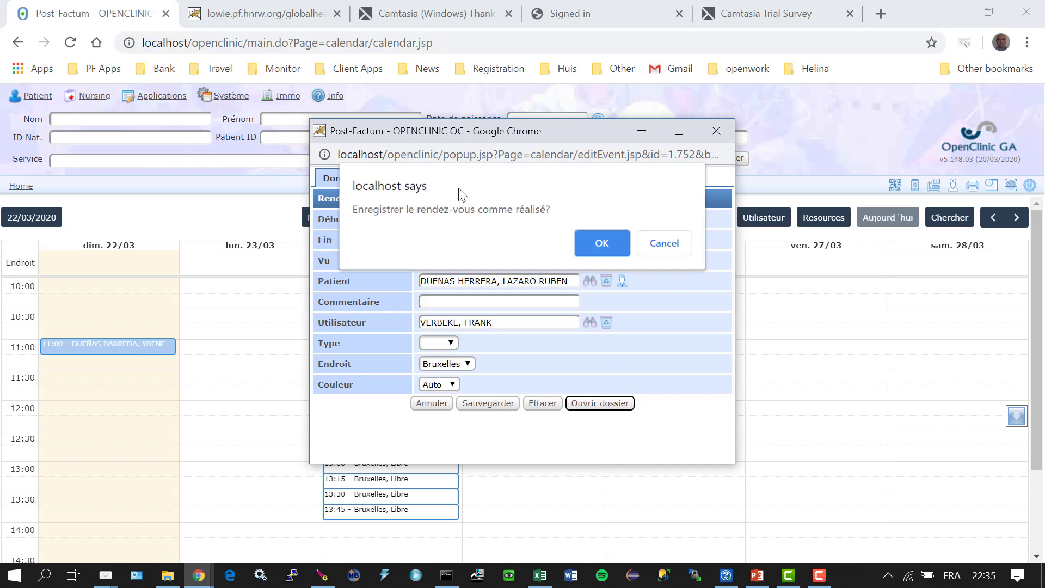
pyautogui.click(658, 248)
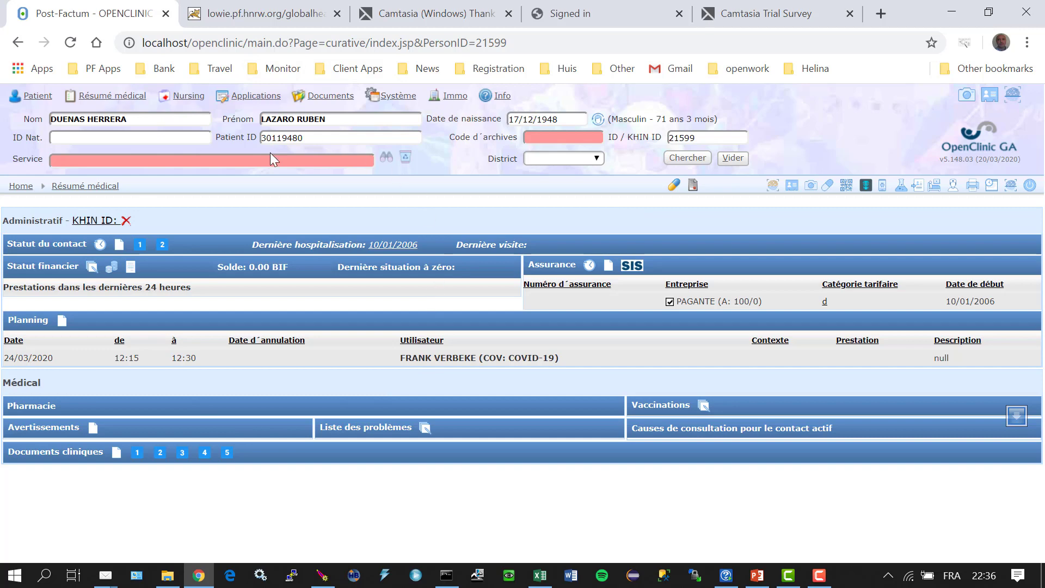
# - Reopen the agenda, view the selected patient's own appointments, and switch back to the user's calendar
pyautogui.click(992, 185)
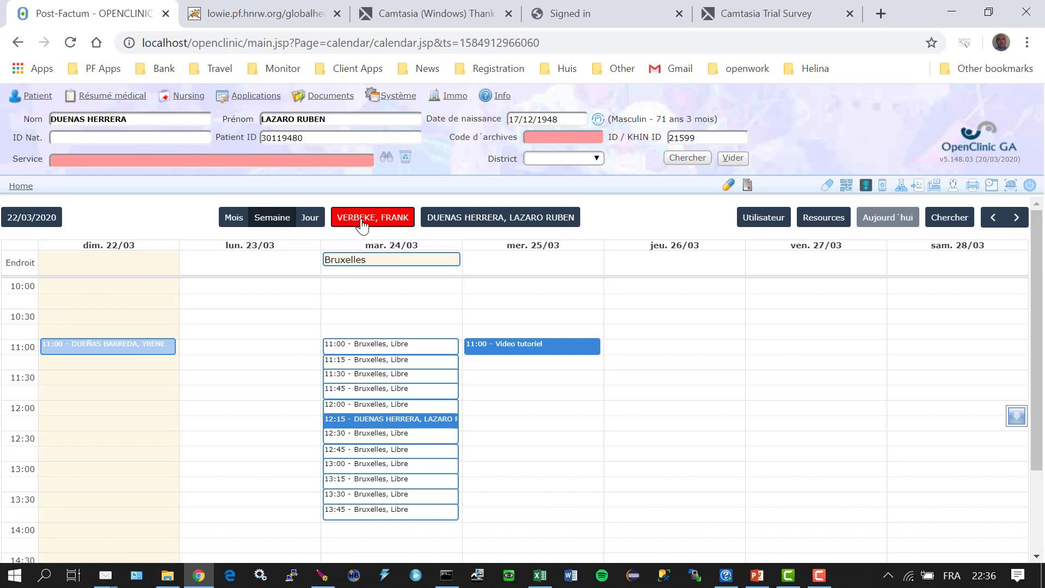
pyautogui.click(531, 227)
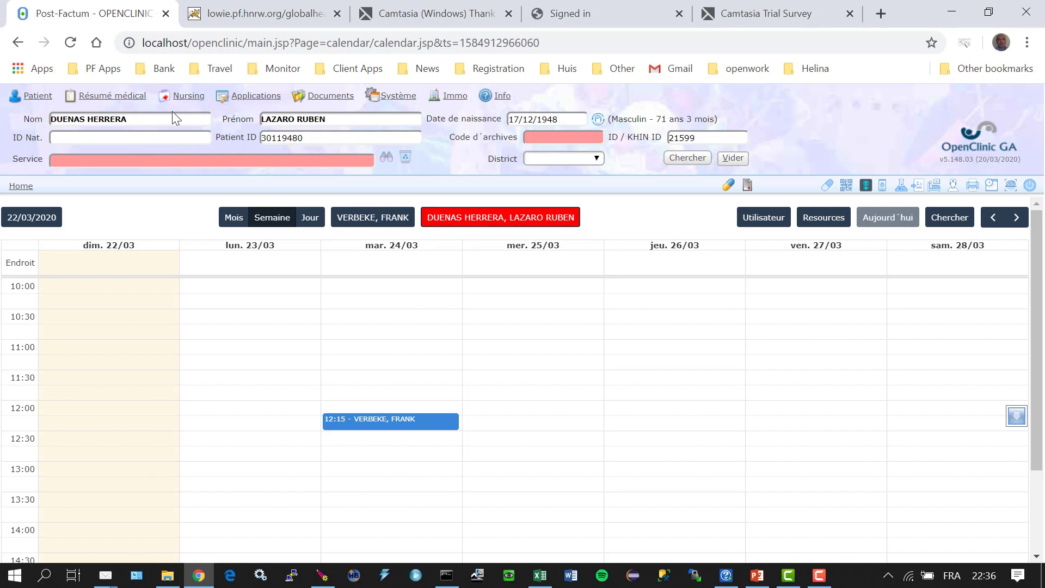
pyautogui.click(389, 219)
pyautogui.click(462, 223)
pyautogui.click(366, 223)
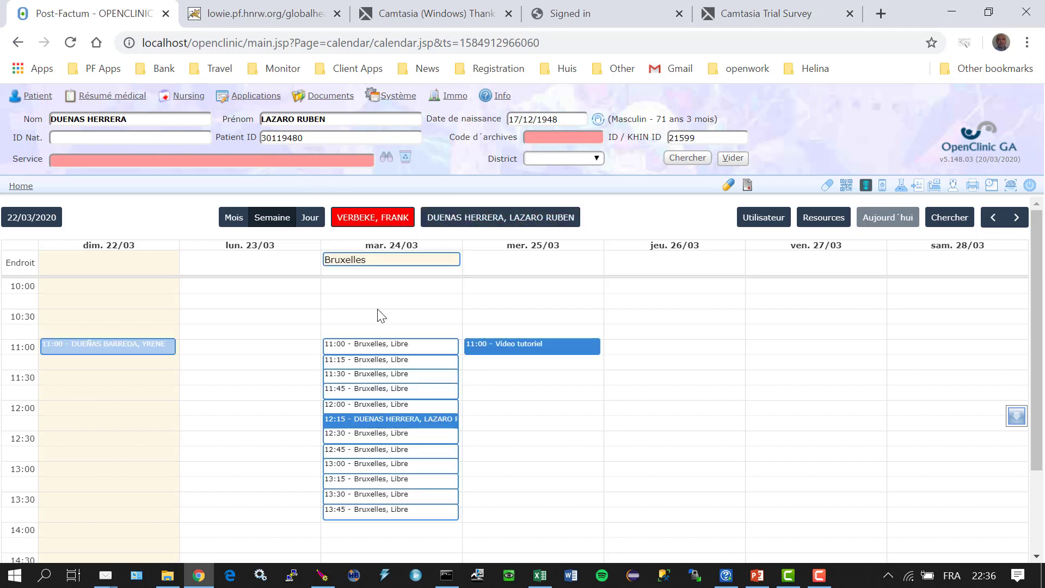
# - Show the user's agenda in day view, then in month view
pyautogui.click(311, 218)
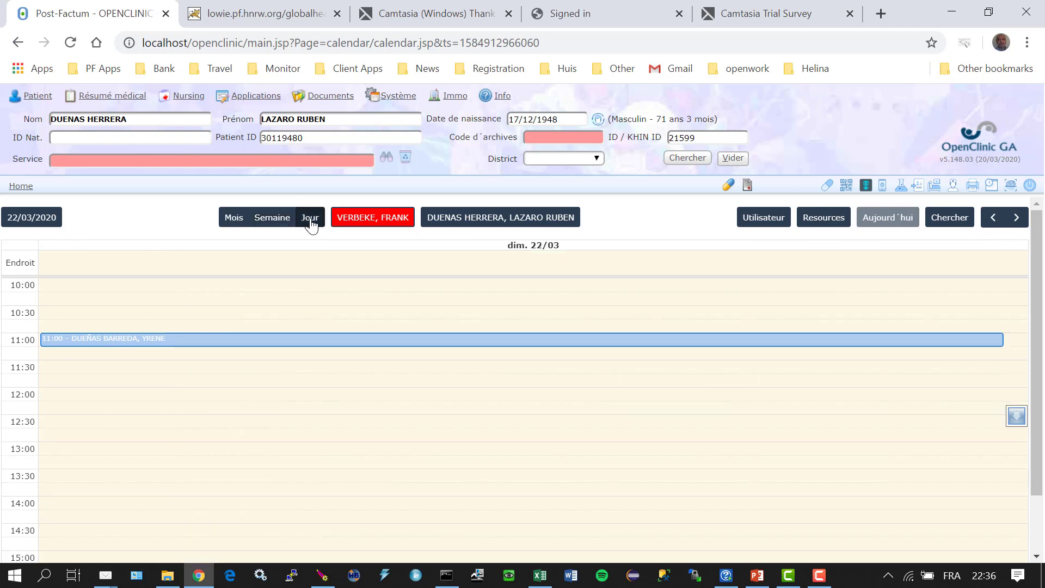
pyautogui.click(281, 220)
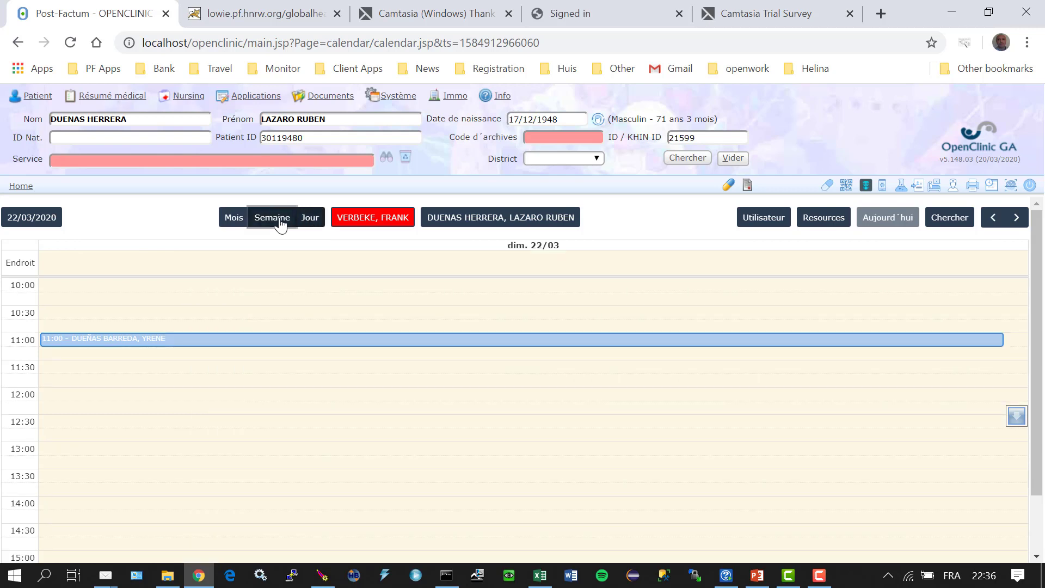
pyautogui.click(235, 225)
# - Assign a patient found by surname to the free 13:15 slot on 24/03/2020, save the appointment, and return to week view
pyautogui.scroll(-6, 419, 367)
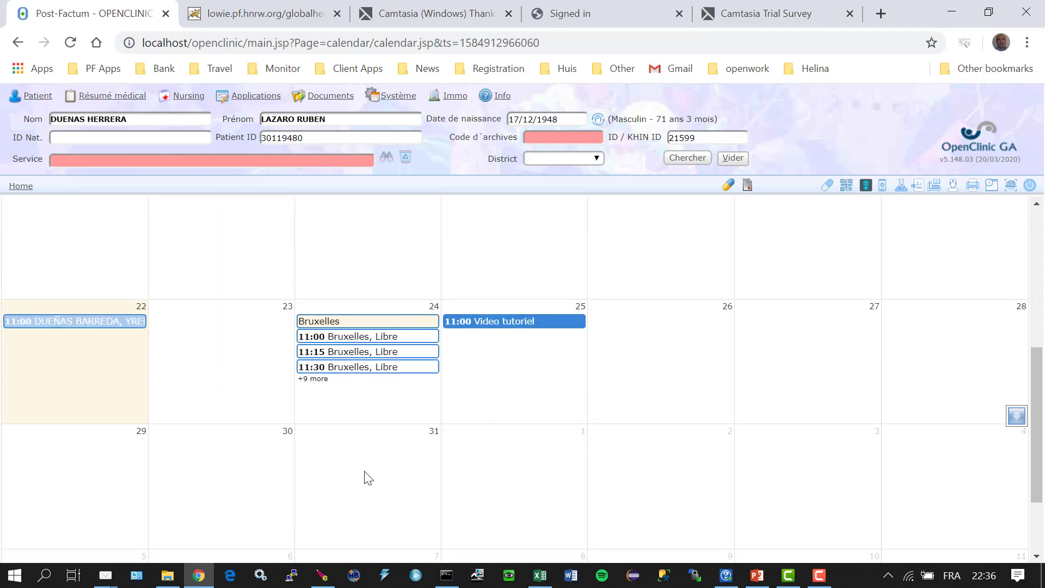
pyautogui.click(313, 379)
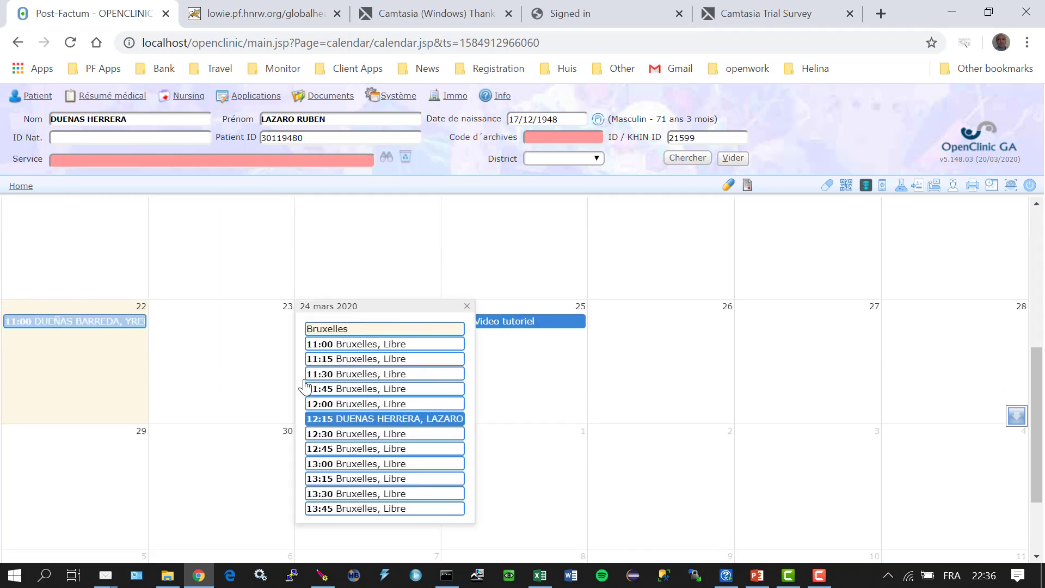
pyautogui.click(405, 480)
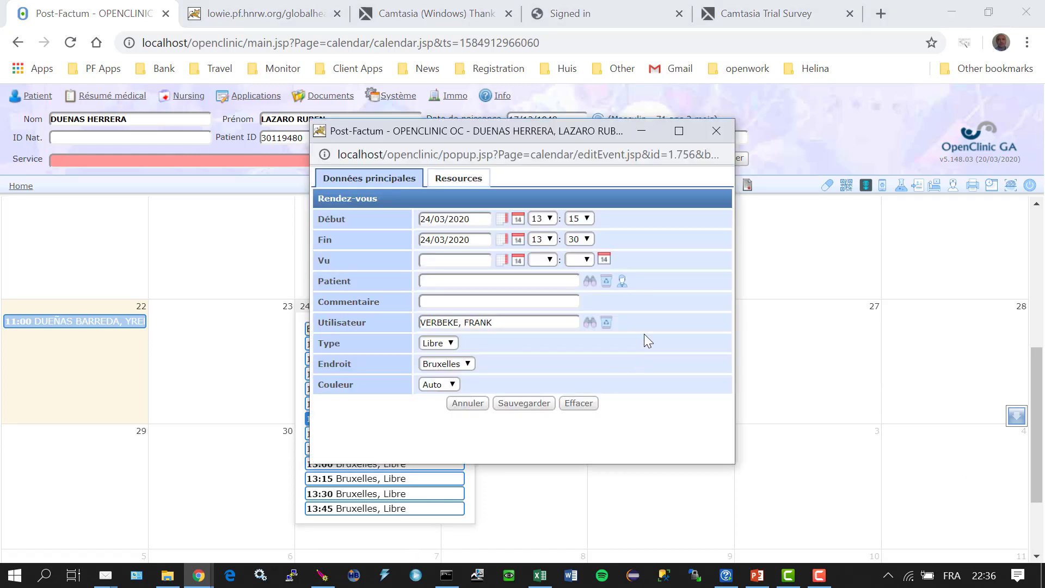
pyautogui.click(590, 283)
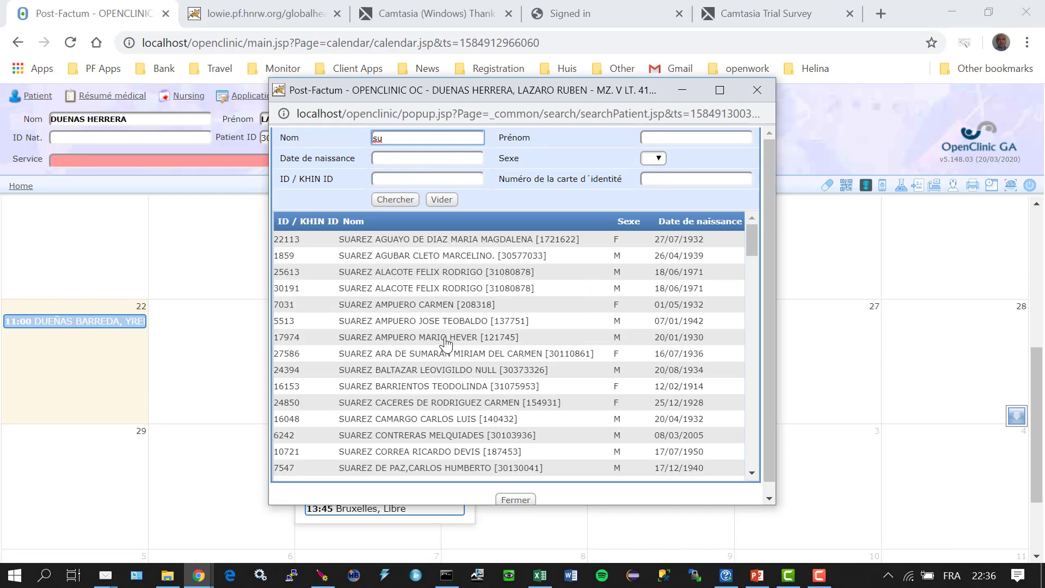
pyautogui.click(439, 343)
pyautogui.click(486, 403)
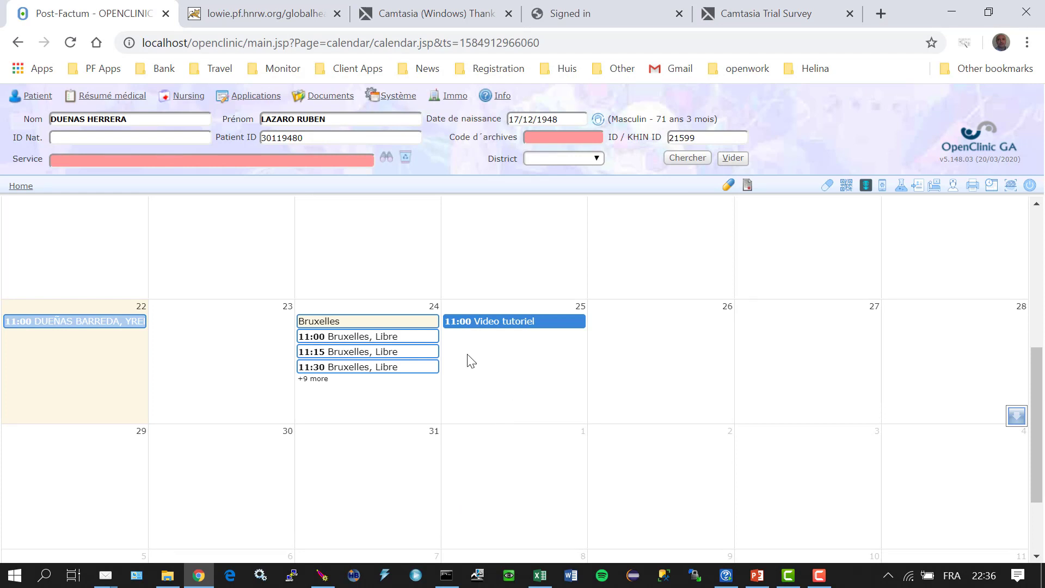
pyautogui.click(272, 217)
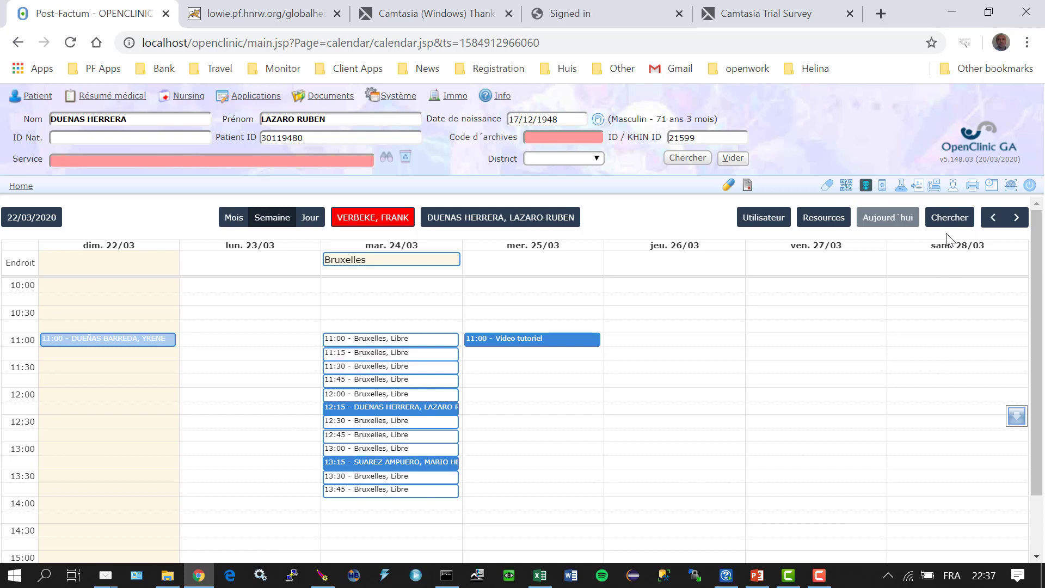
# - Search for available appointments in Bruxelles from 22/03/2020 within the 08 to 12 hour range
pyautogui.click(950, 219)
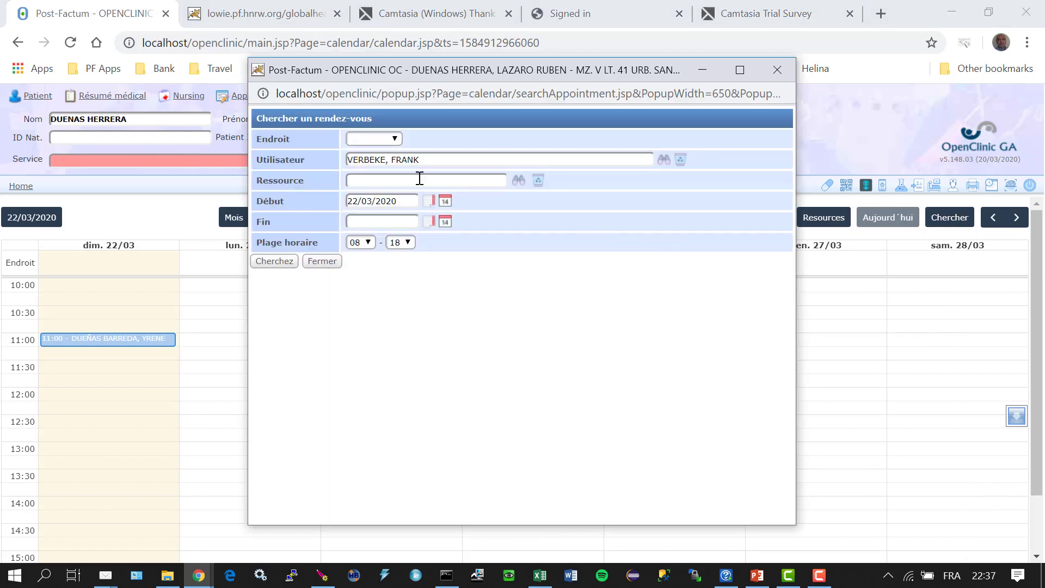
pyautogui.click(392, 140)
pyautogui.click(385, 158)
pyautogui.click(407, 243)
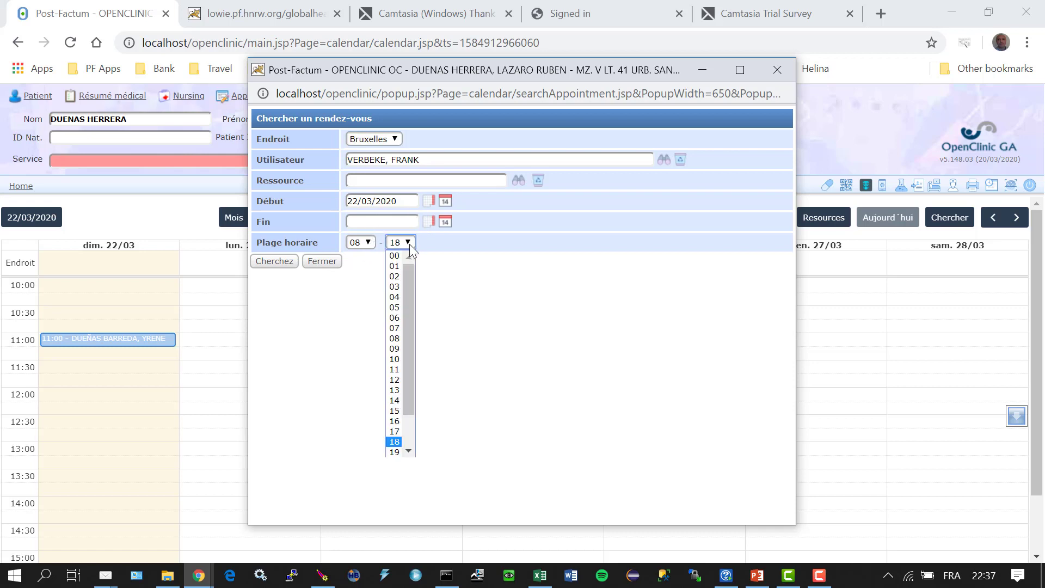
pyautogui.click(396, 380)
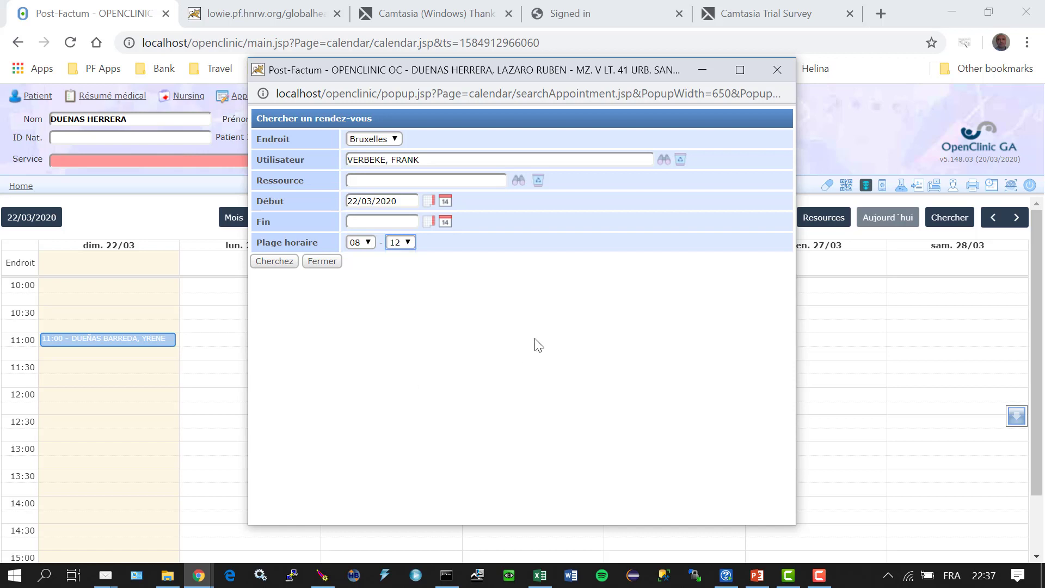
pyautogui.click(276, 261)
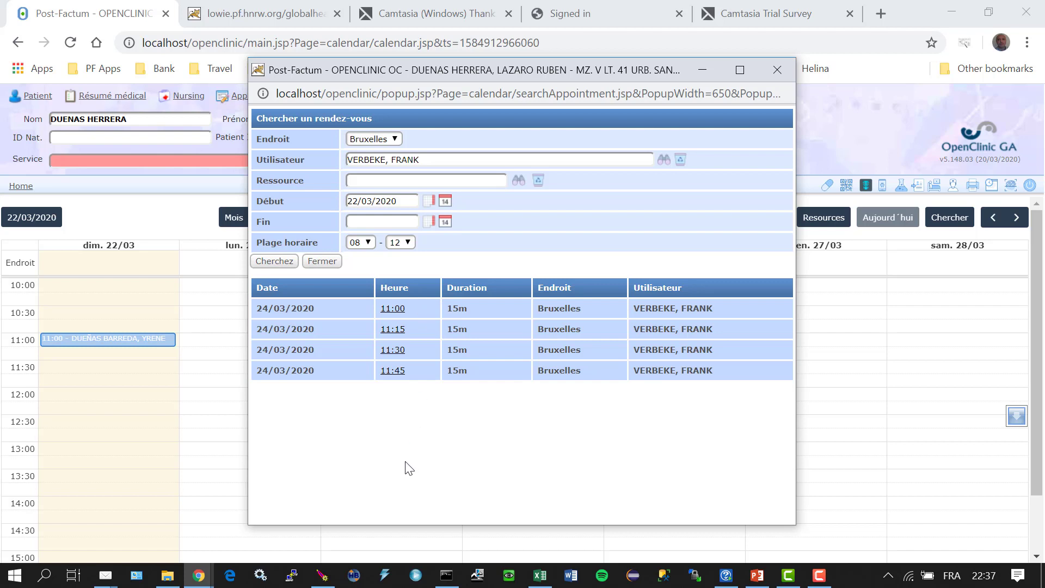
# - Assign a patient found by surname to the available 11:30 slot on 24/03/2020 from the search results and save it
pyautogui.click(391, 350)
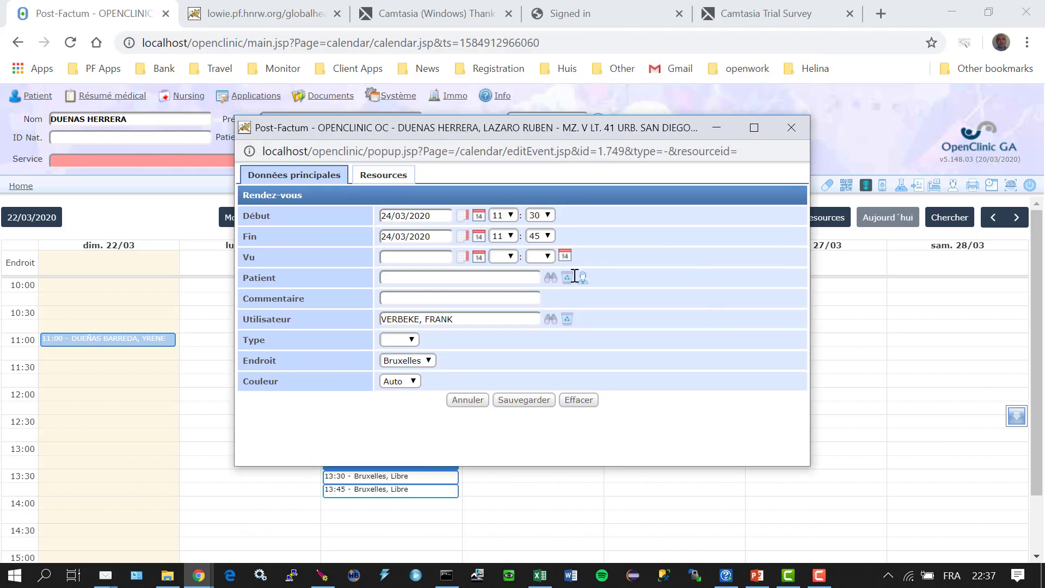
pyautogui.click(549, 278)
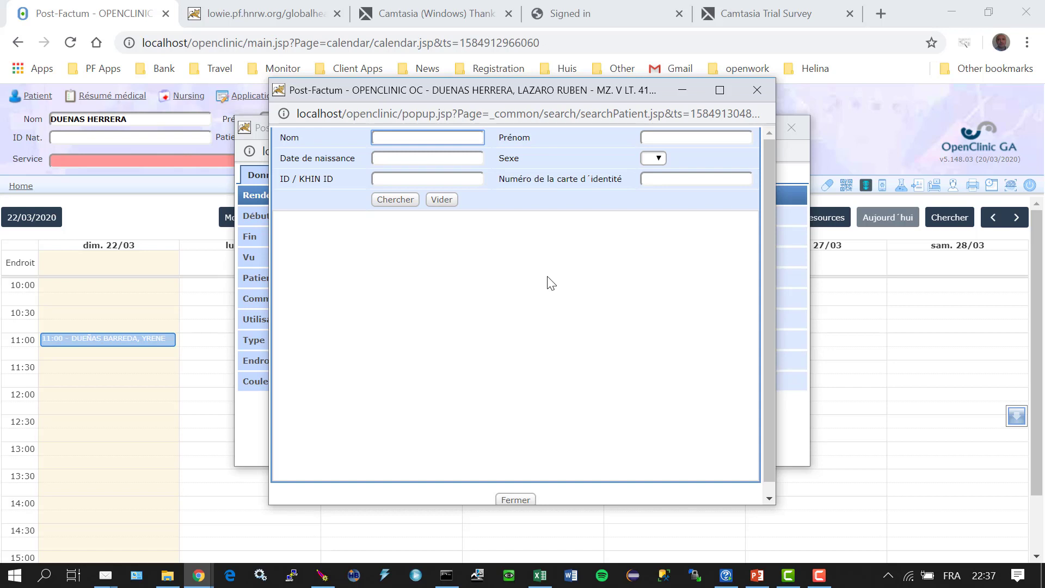
pyautogui.write('ve')
pyautogui.press('Return')
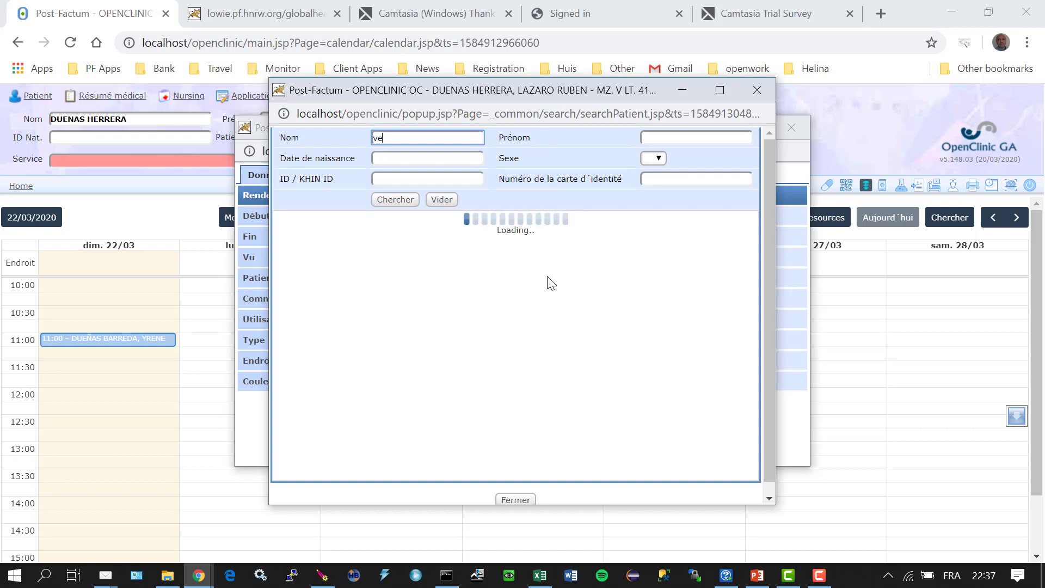
pyautogui.click(427, 304)
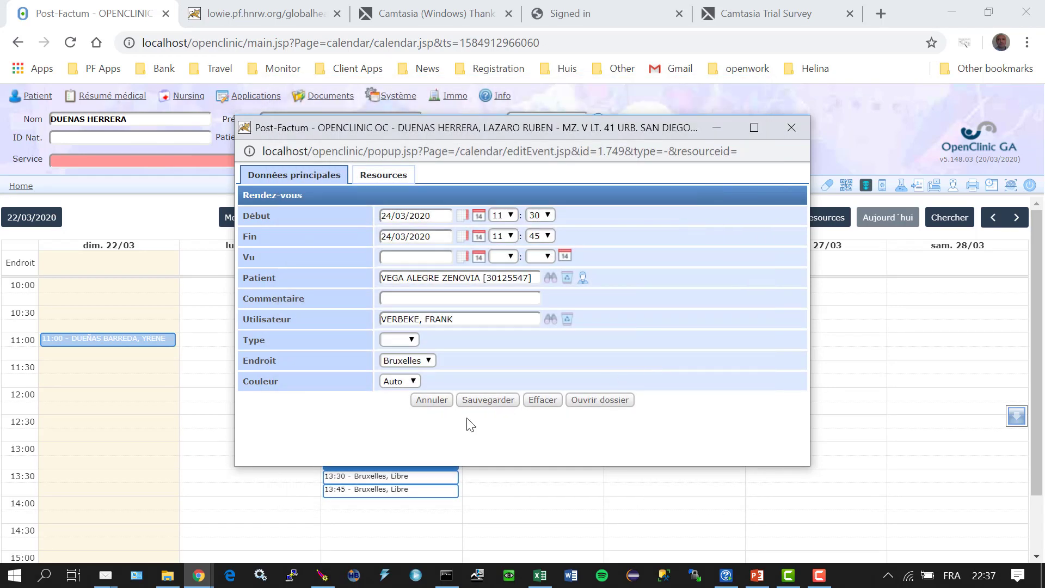
pyautogui.click(493, 401)
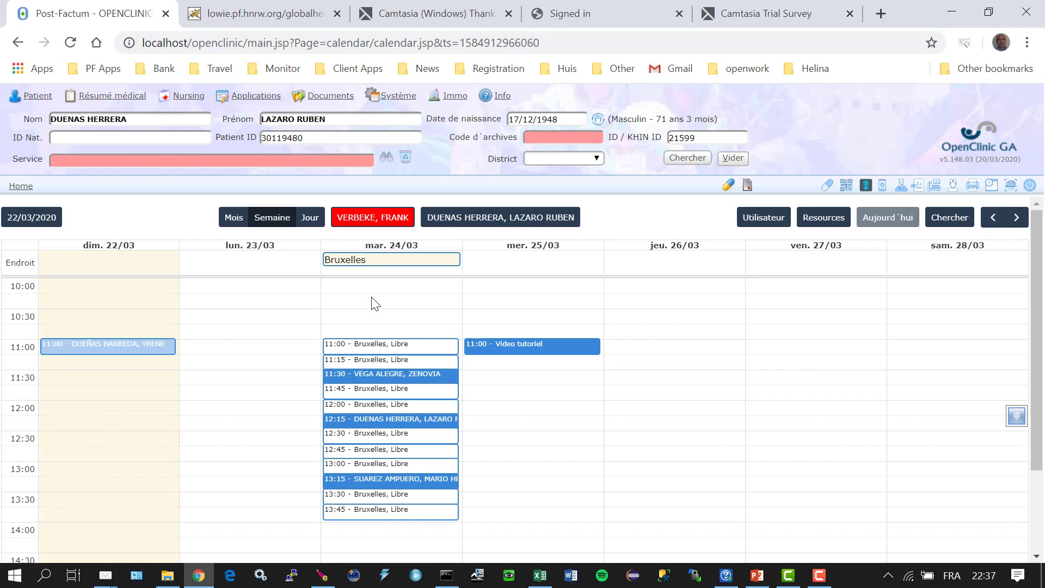
# - Open the resources calendar, examine the week's location bookings, and switch the timeline to month view
pyautogui.click(831, 218)
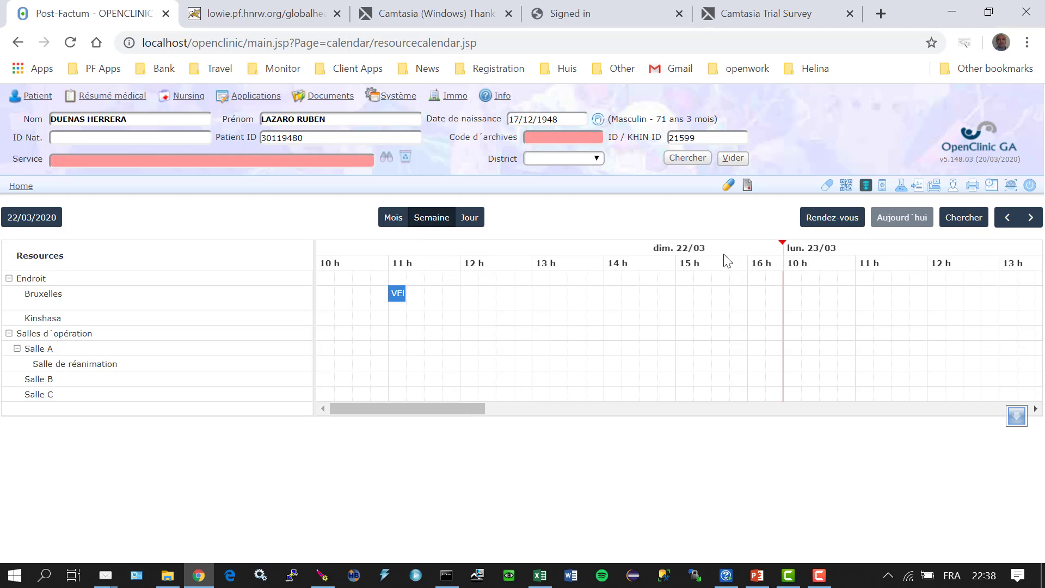
pyautogui.moveTo(424, 413); pyautogui.dragTo(634, 438)
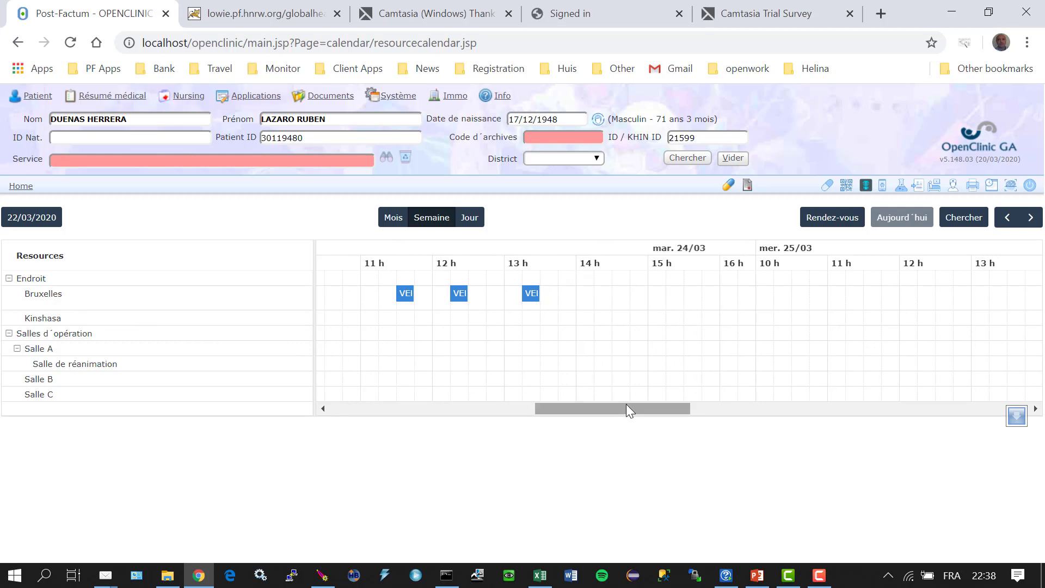
pyautogui.moveTo(626, 408); pyautogui.dragTo(397, 404)
pyautogui.click(393, 218)
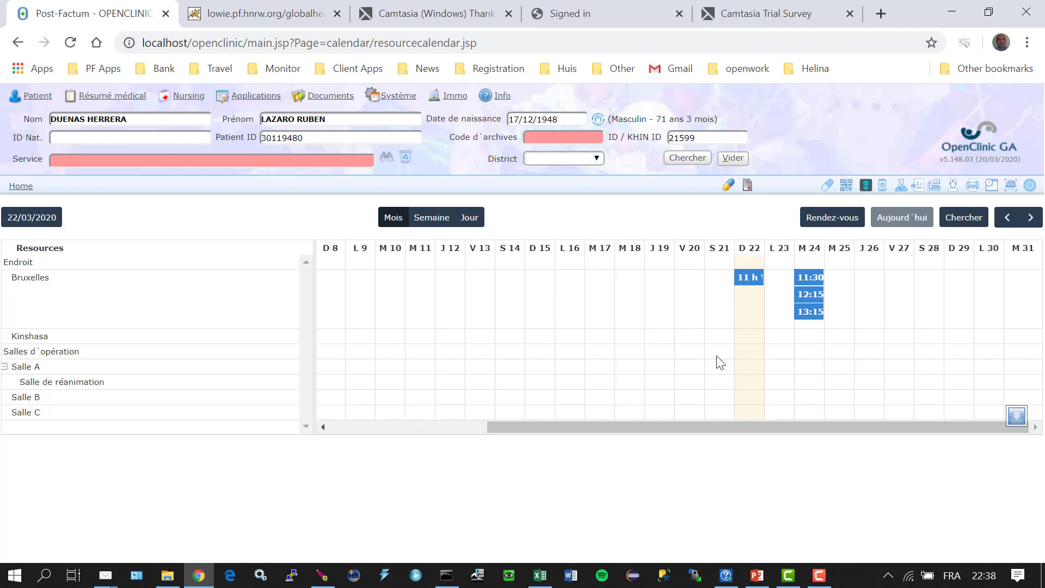
# - Reserve the Salle de réanimation under Salle A for the 12:15 appointment on 24/03/2020, save it, and return to the appointments calendar
pyautogui.click(815, 295)
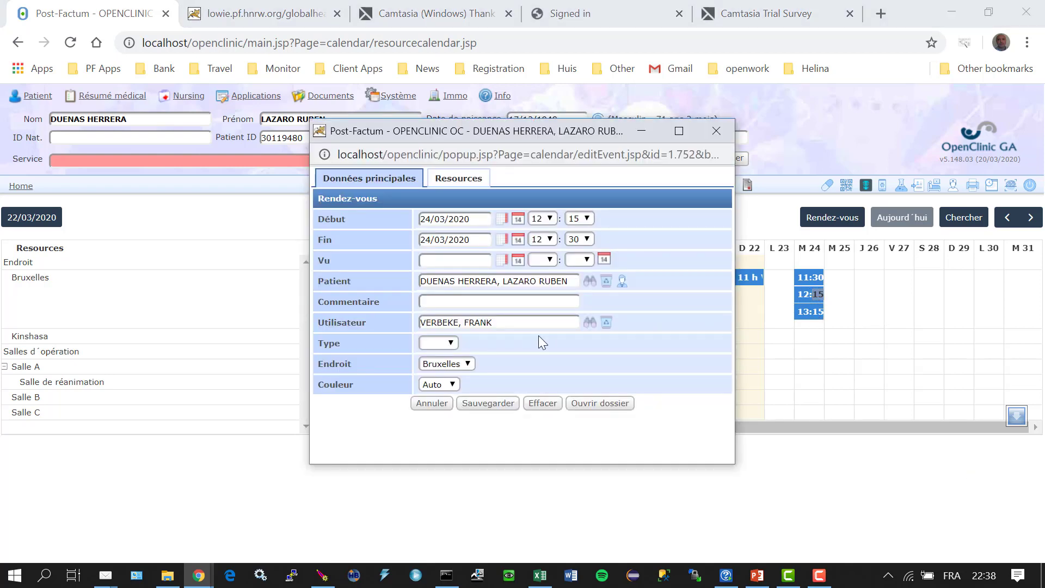
pyautogui.click(457, 185)
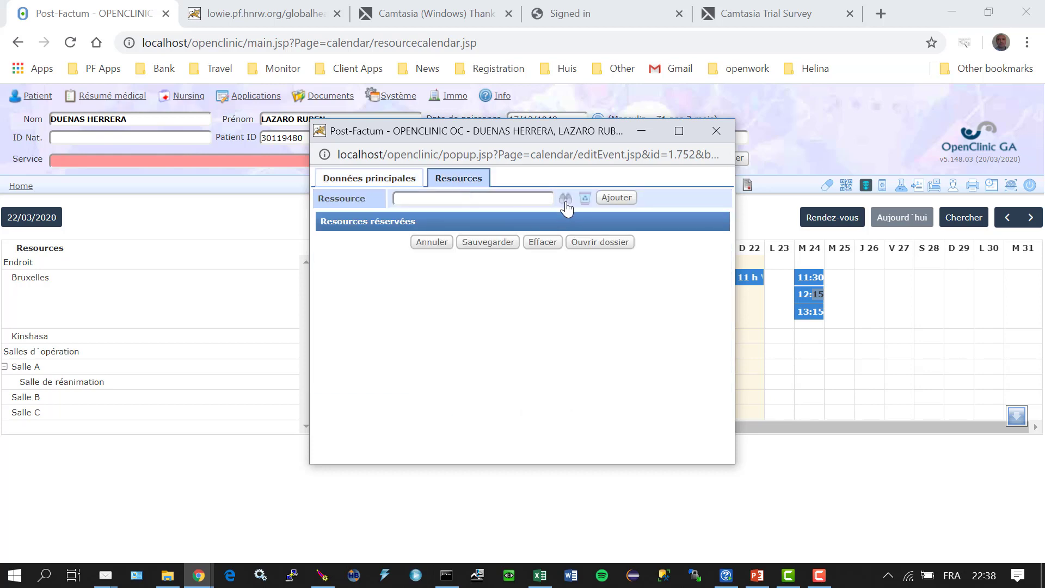
pyautogui.click(565, 199)
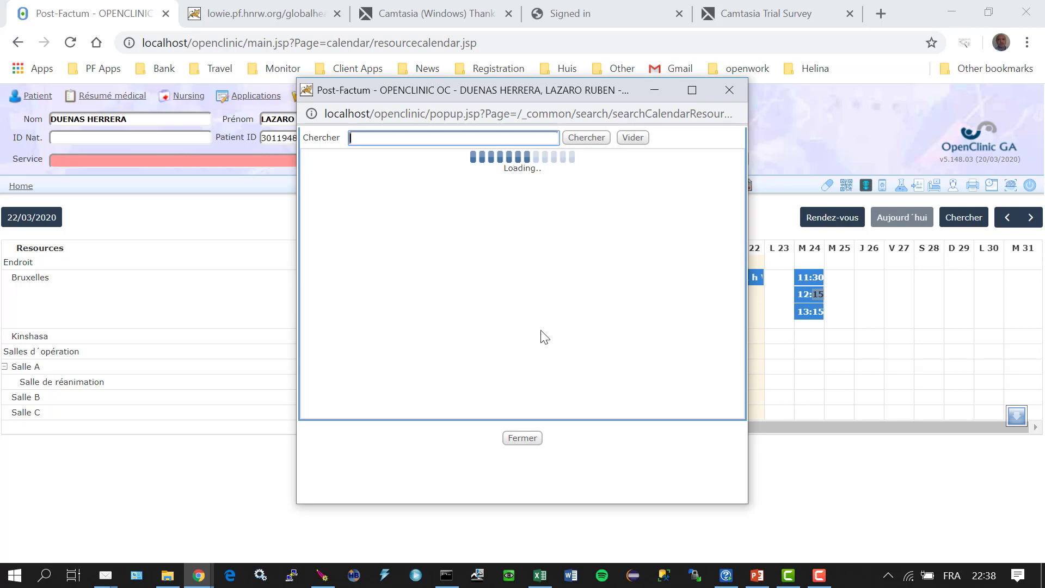
pyautogui.click(309, 171)
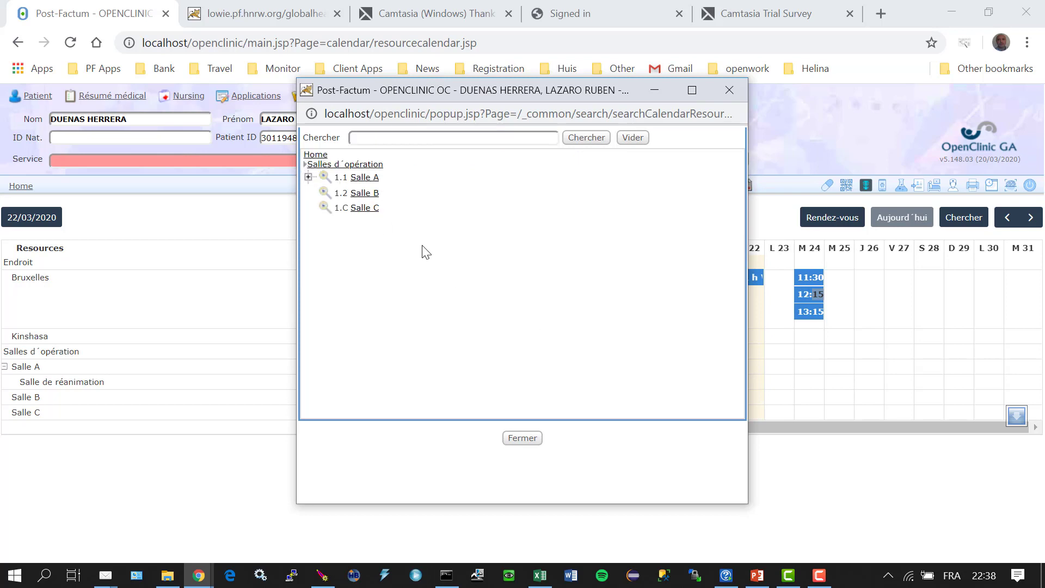
pyautogui.click(308, 178)
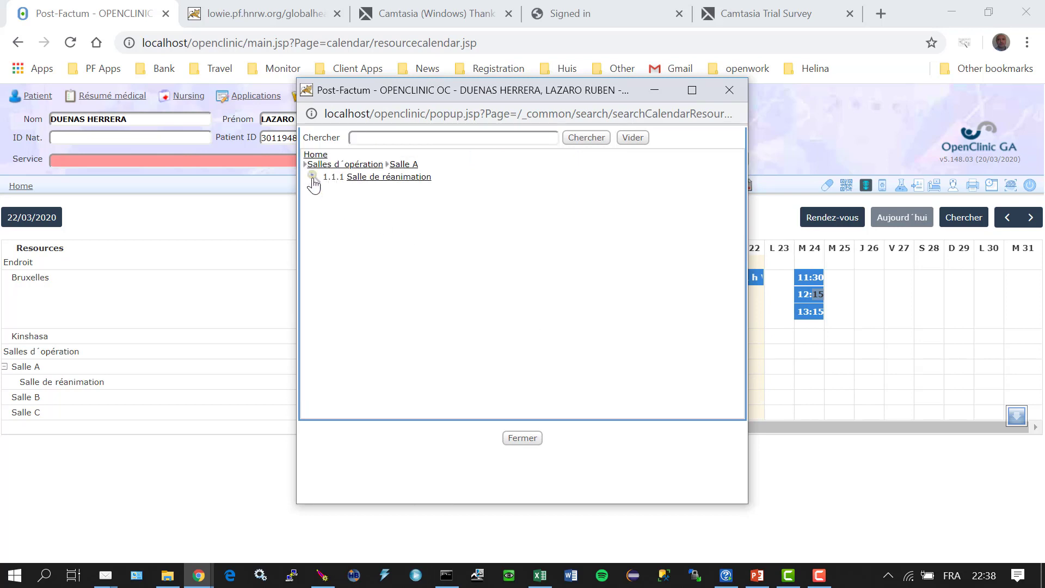
pyautogui.click(396, 178)
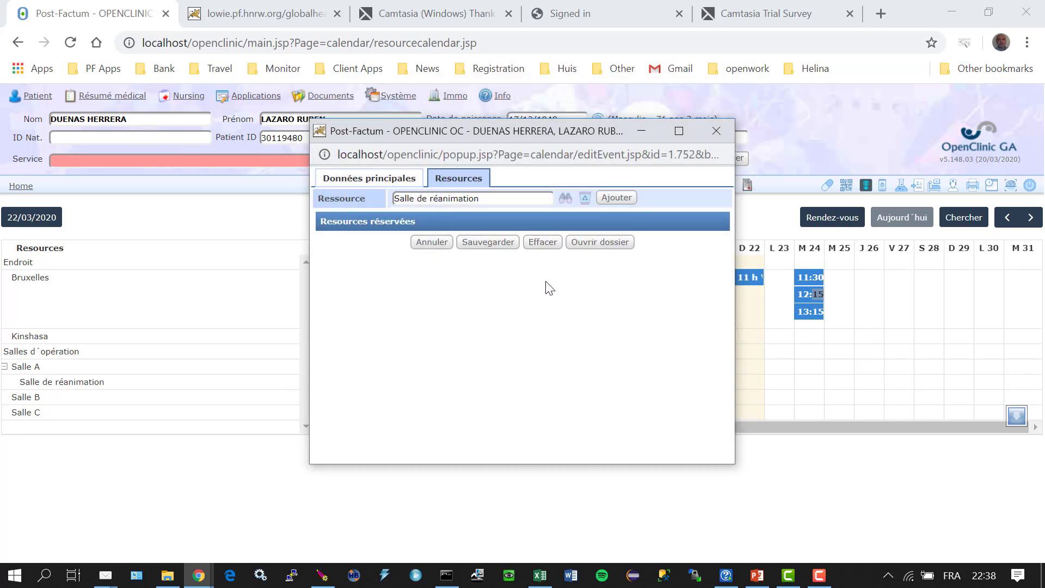
pyautogui.click(617, 205)
pyautogui.click(362, 179)
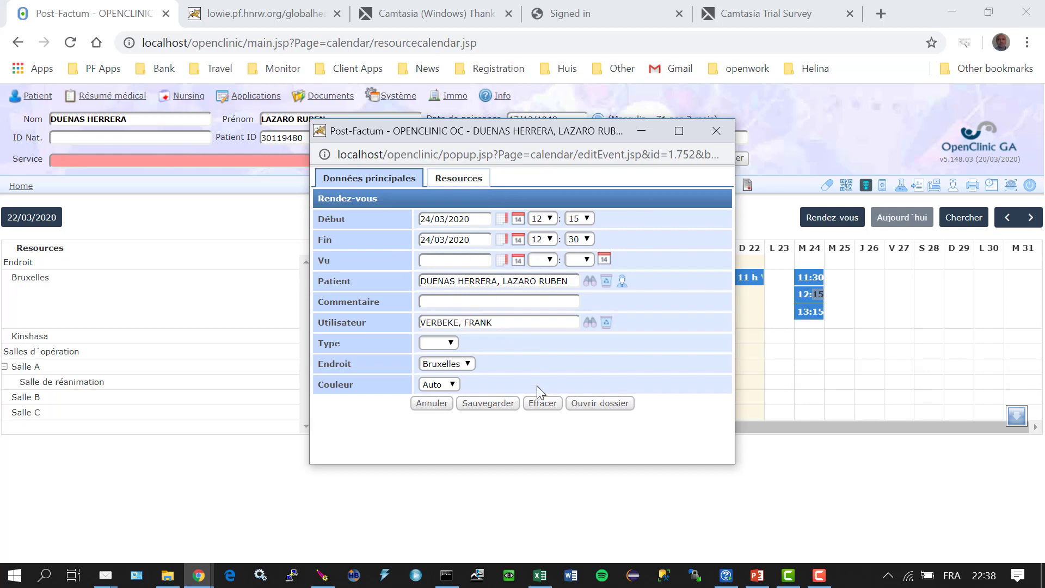
pyautogui.click(484, 404)
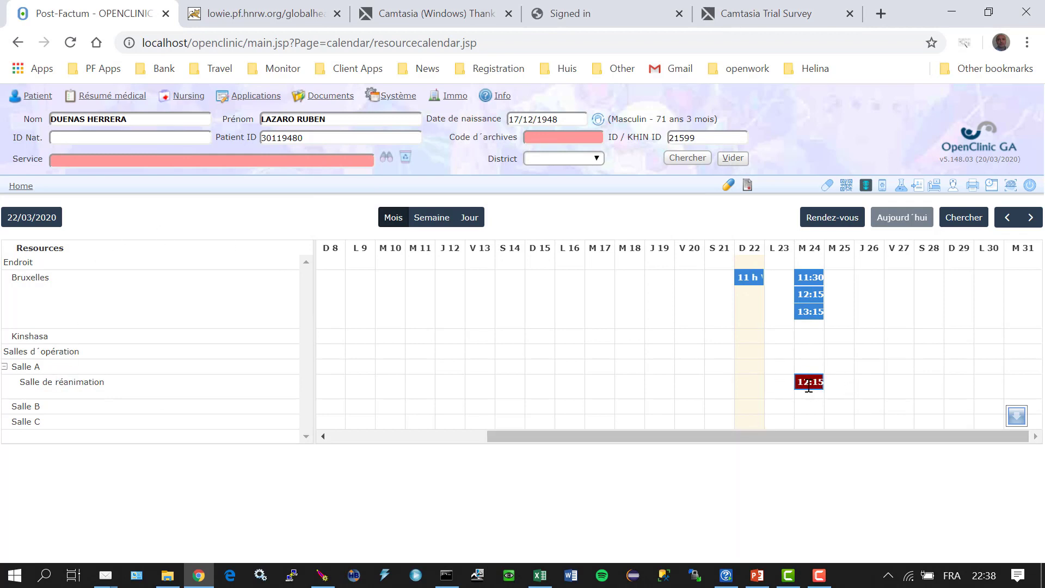
pyautogui.moveTo(815, 385)
pyautogui.click(843, 223)
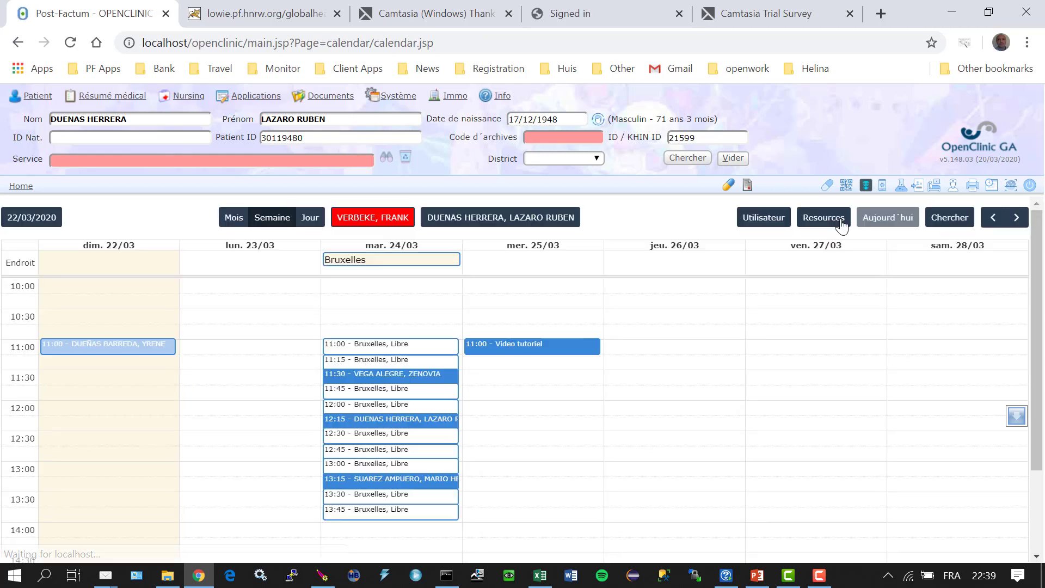